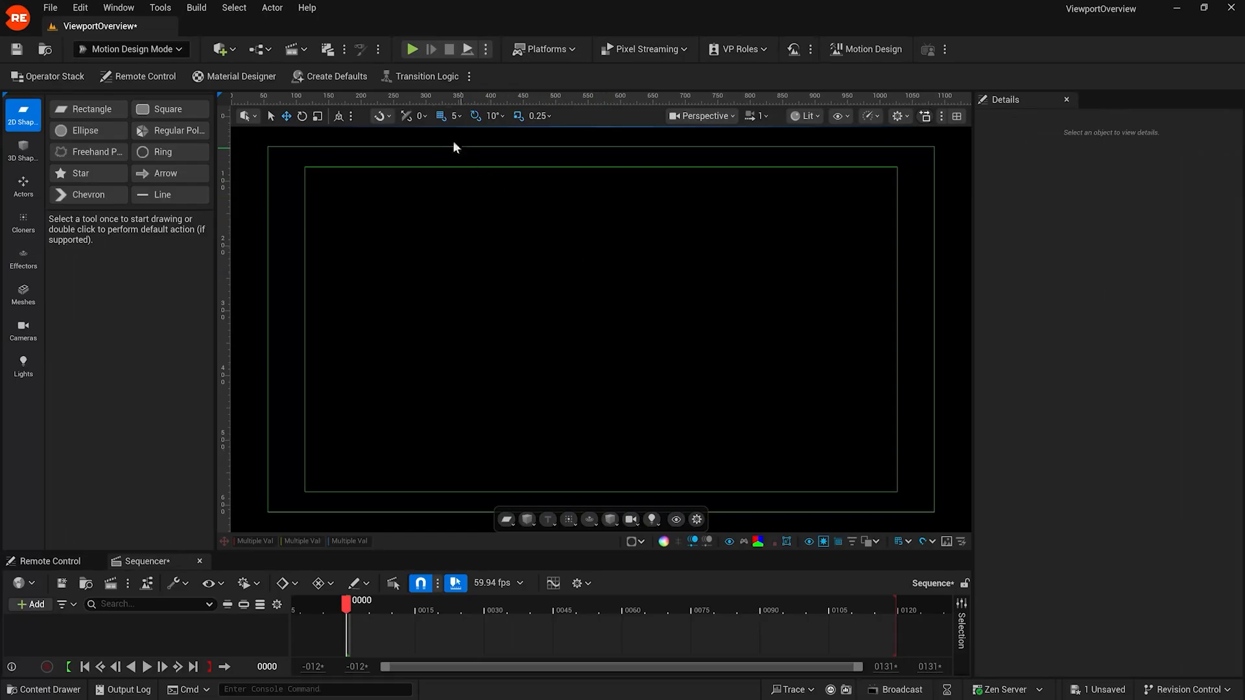
# Create the default scene actors: scene root, directional light, sky light, post process volume and cine camera.
pyautogui.click(353, 78)
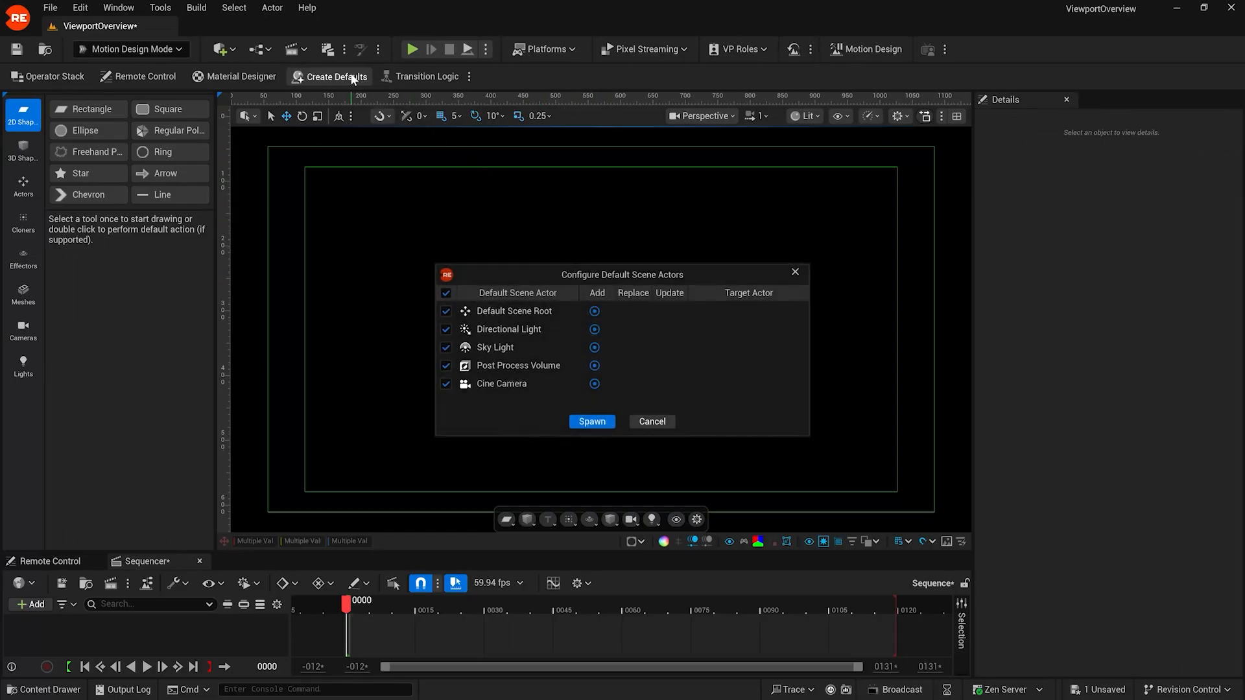
pyautogui.click(601, 425)
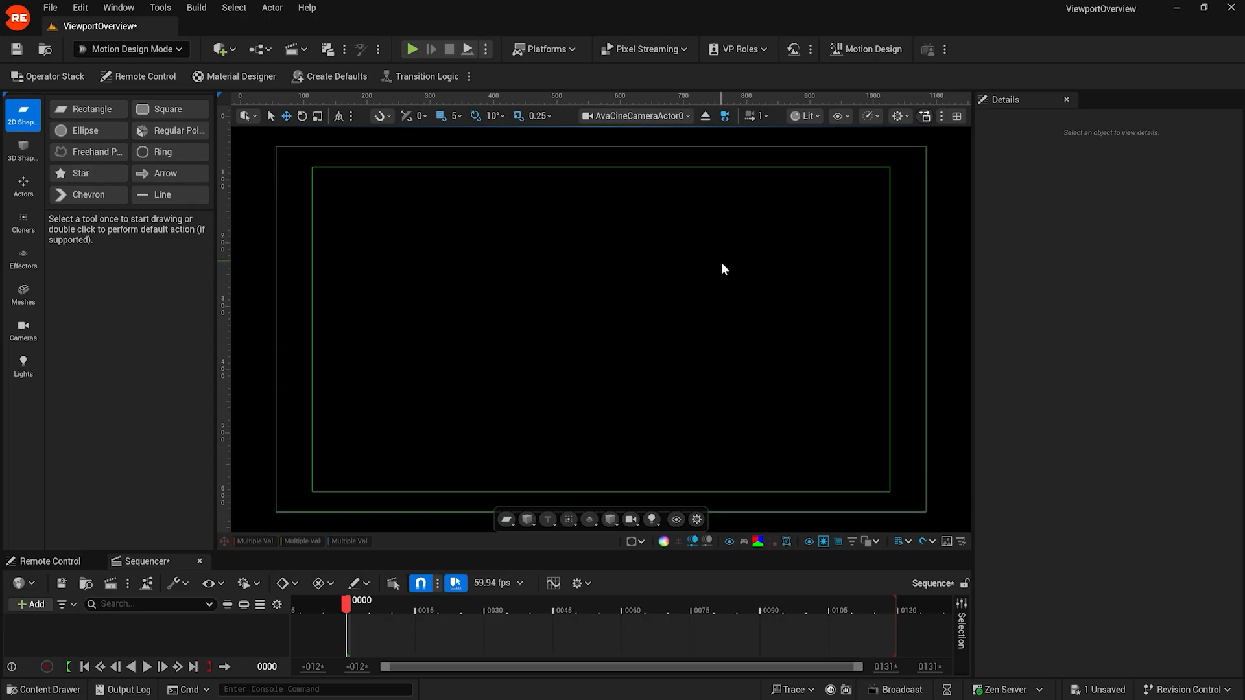
# Set the viewport's effect to Checkerboard so that the transparent background is displayed around the full camera frame.
pyautogui.click(758, 540)
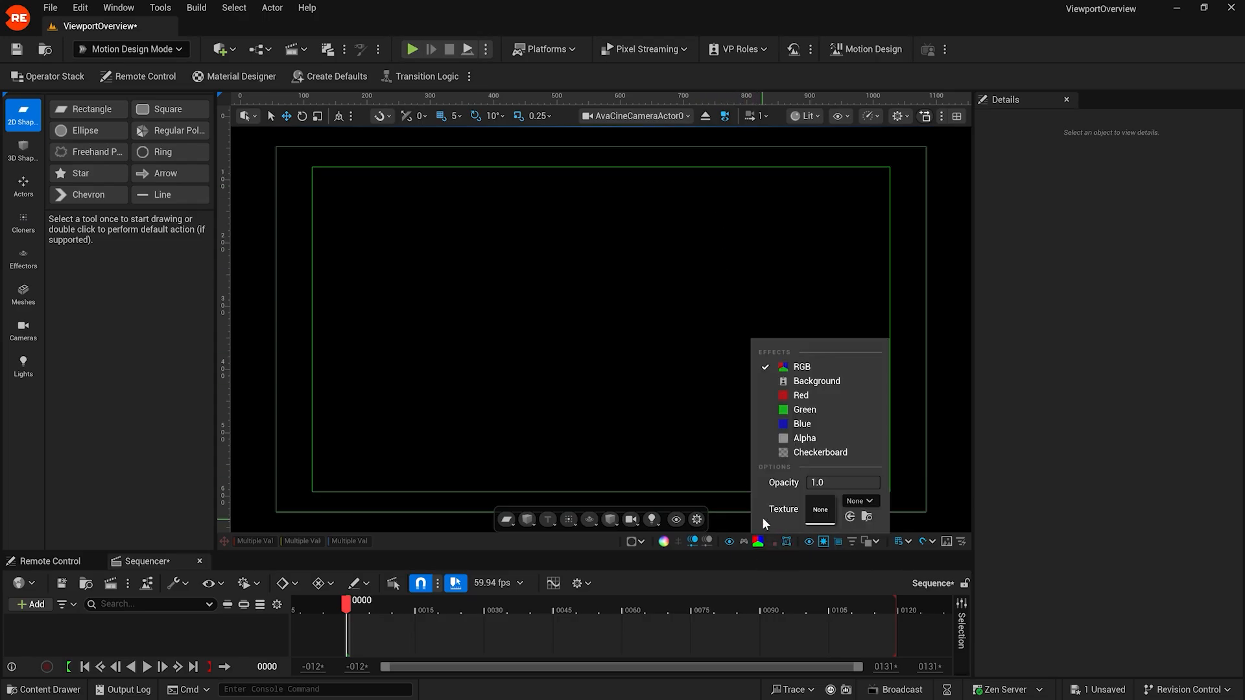
pyautogui.click(783, 452)
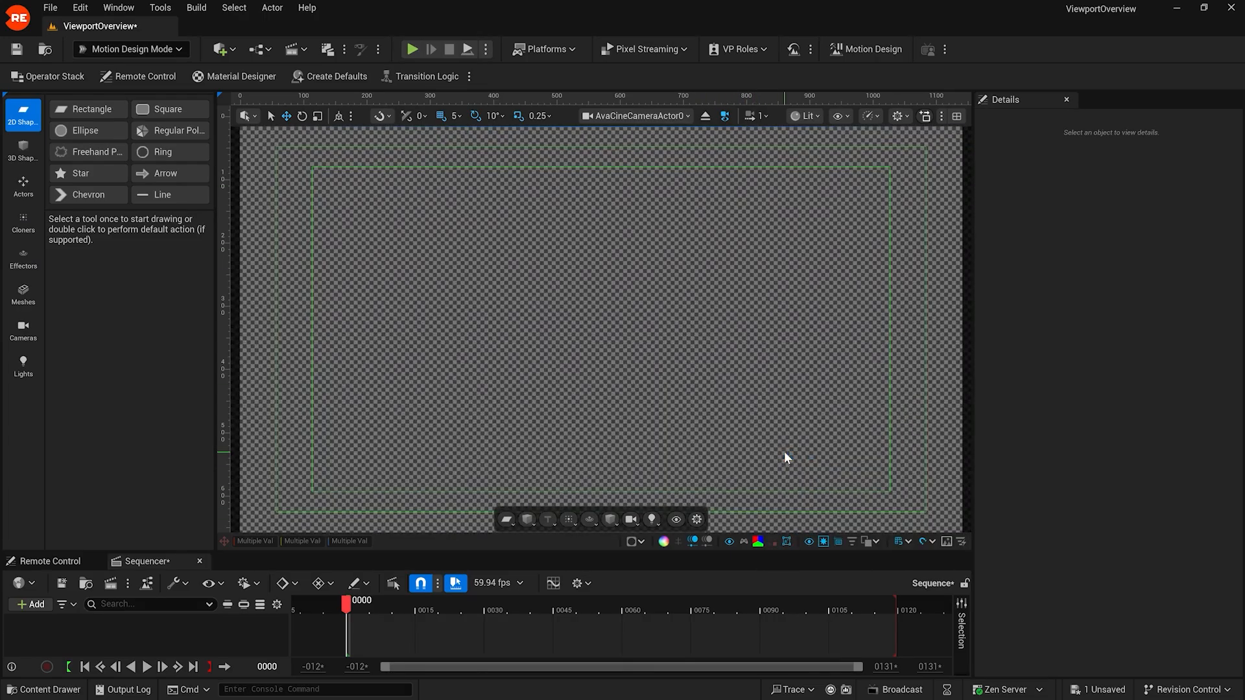
pyautogui.scroll(-1, 540, 288)
pyautogui.scroll(-1, 541, 288)
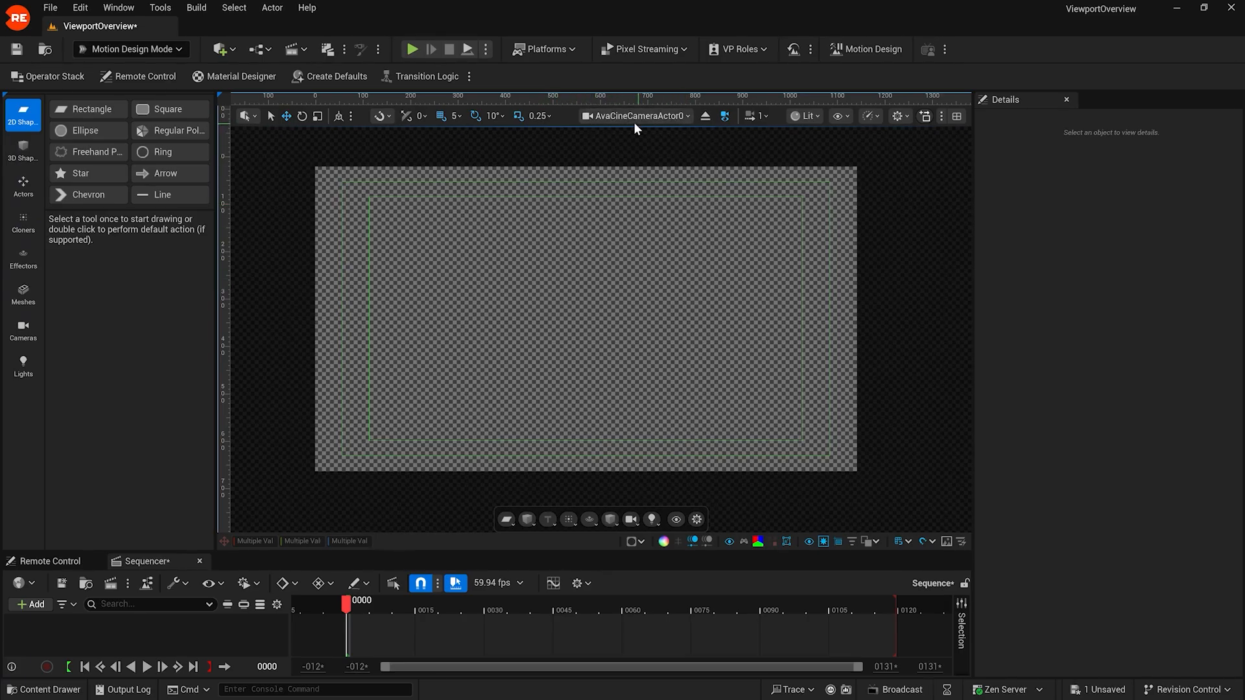
# Eject the viewport from the camera to the perspective view, return to AvaCineCameraActor0 and restore its exact camera view.
pyautogui.click(706, 117)
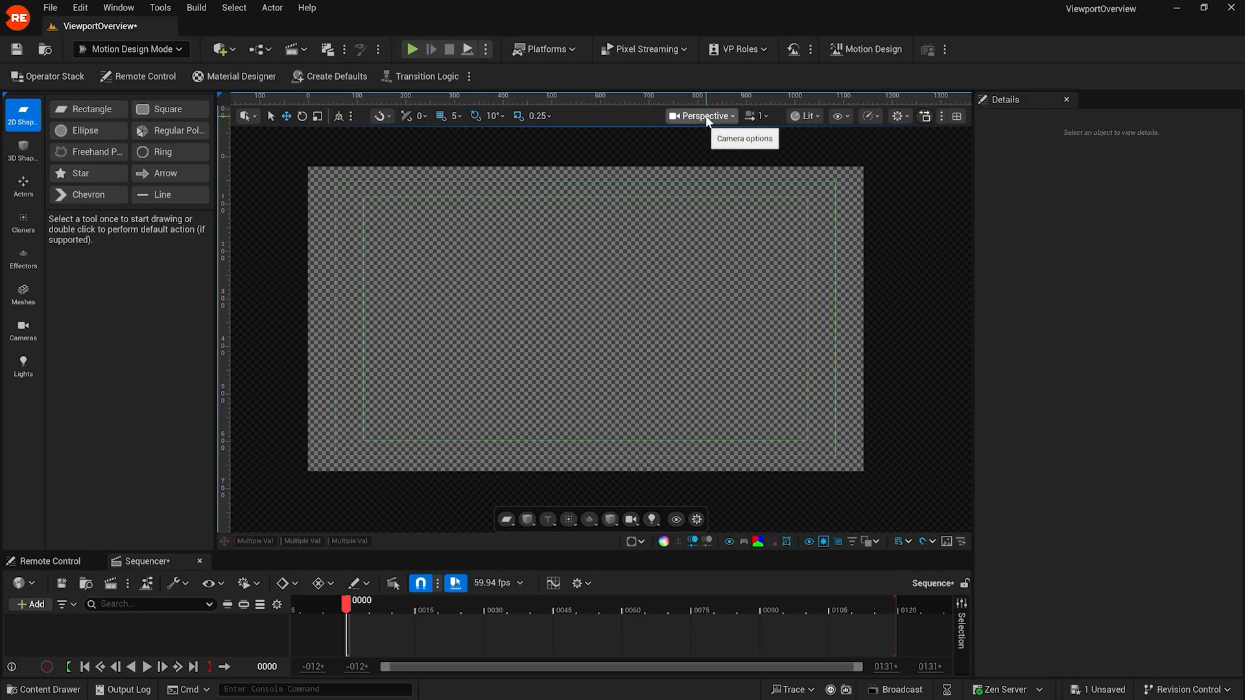
pyautogui.click(721, 116)
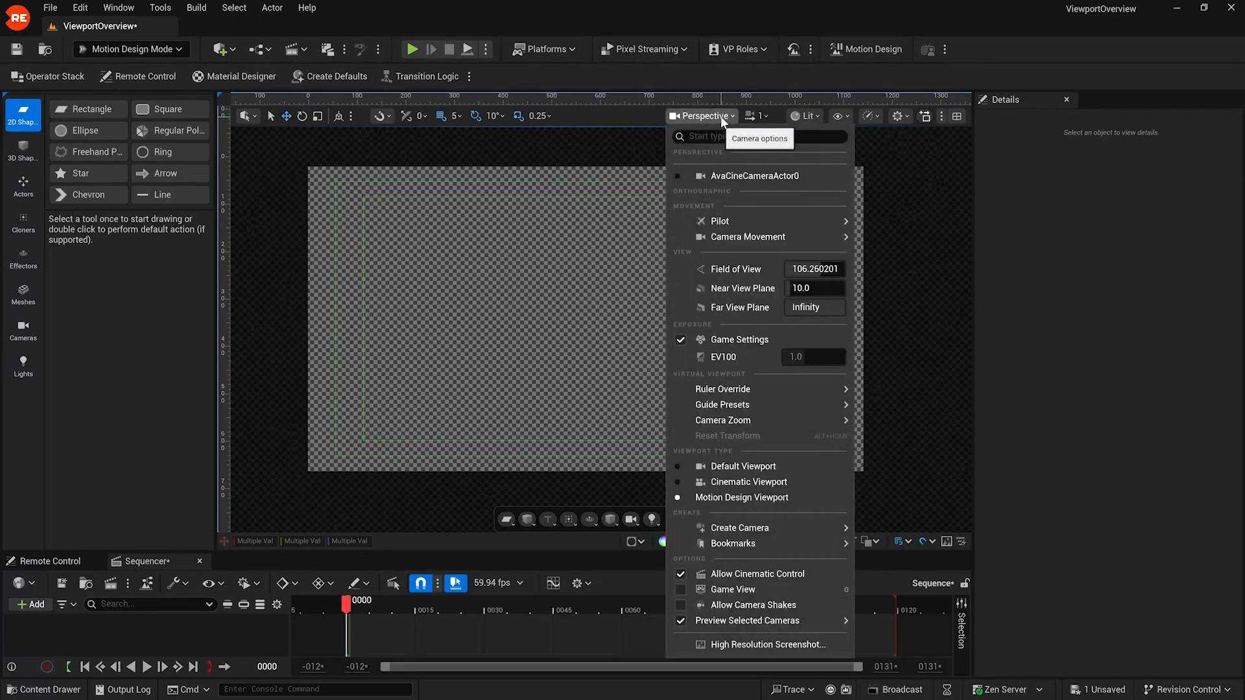
pyautogui.click(723, 176)
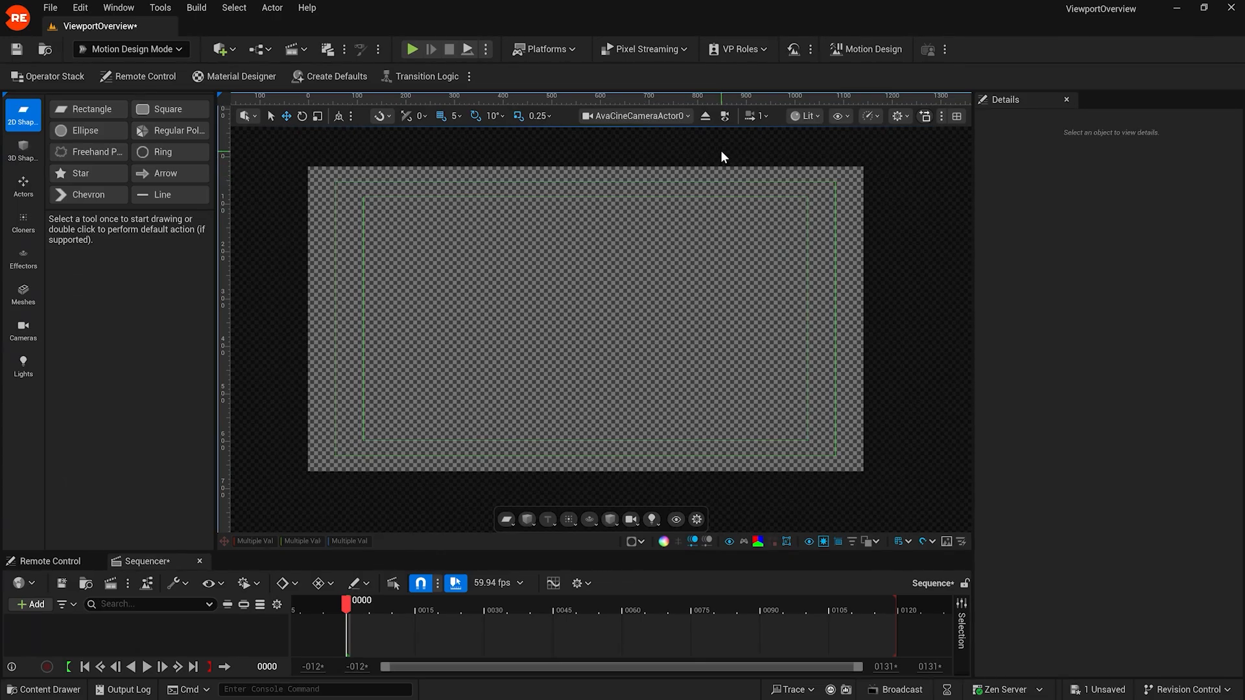
pyautogui.click(726, 116)
pyautogui.click(725, 115)
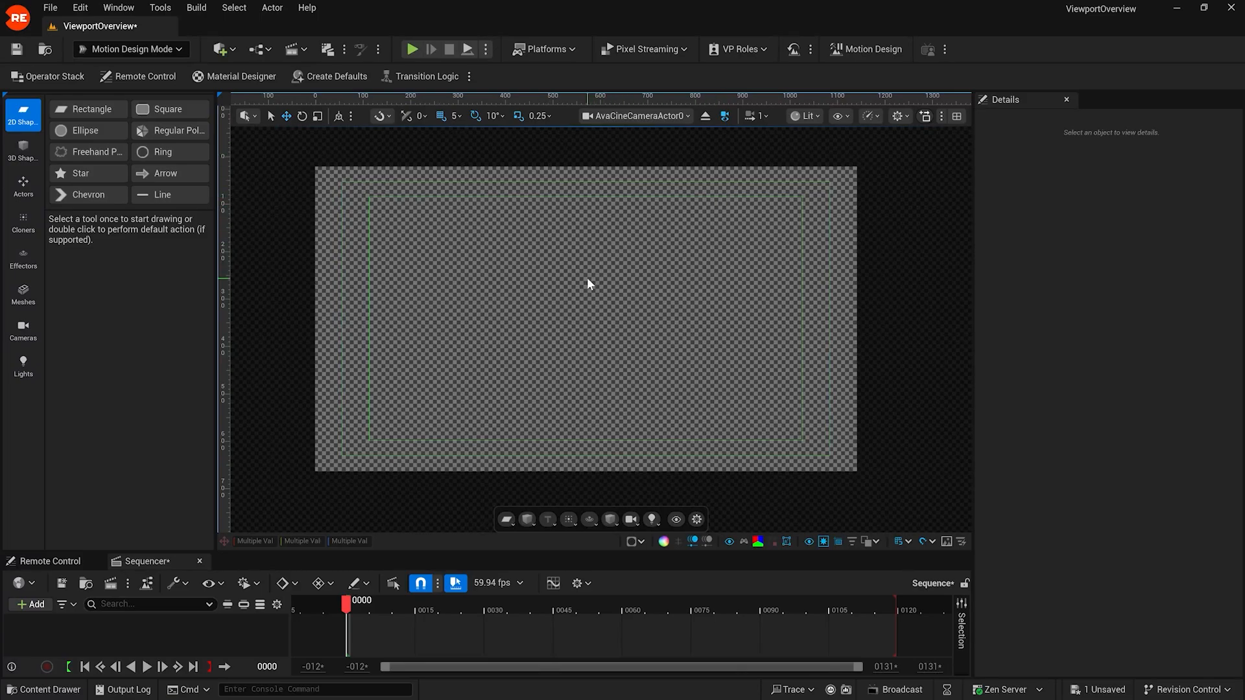
# Toggle the Motion Design viewport off and back on.
pyautogui.hotkey('shift', 'd')
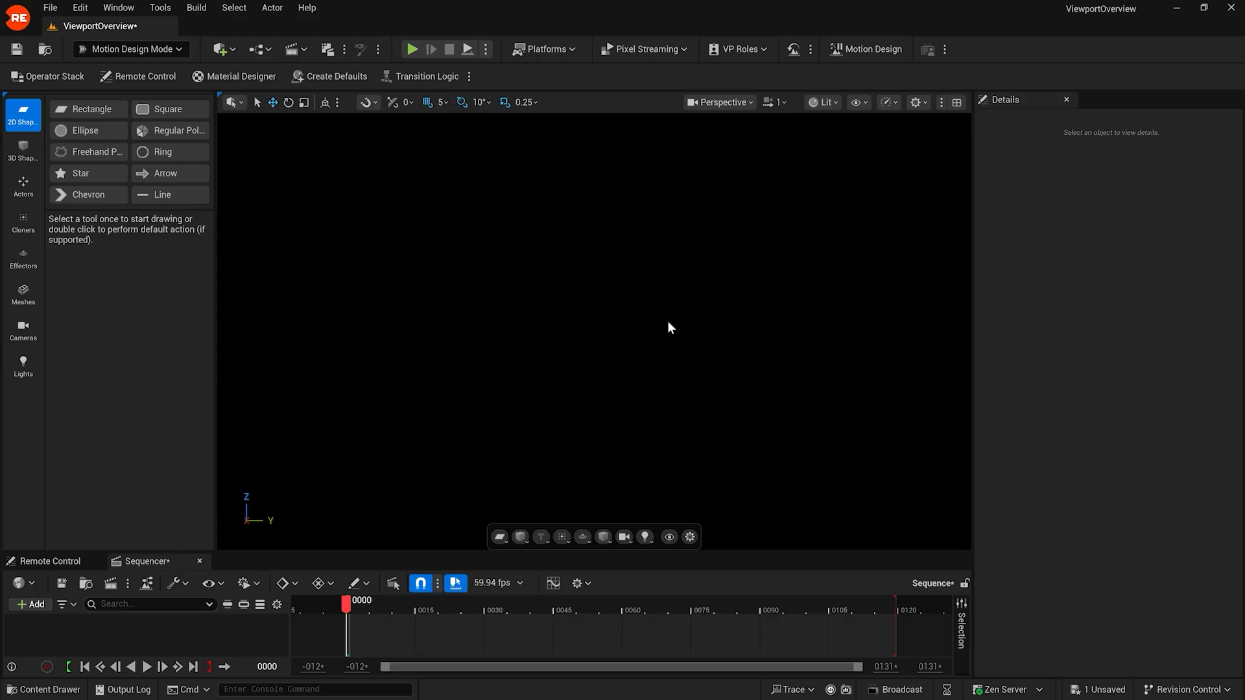
pyautogui.hotkey('shift', 'd')
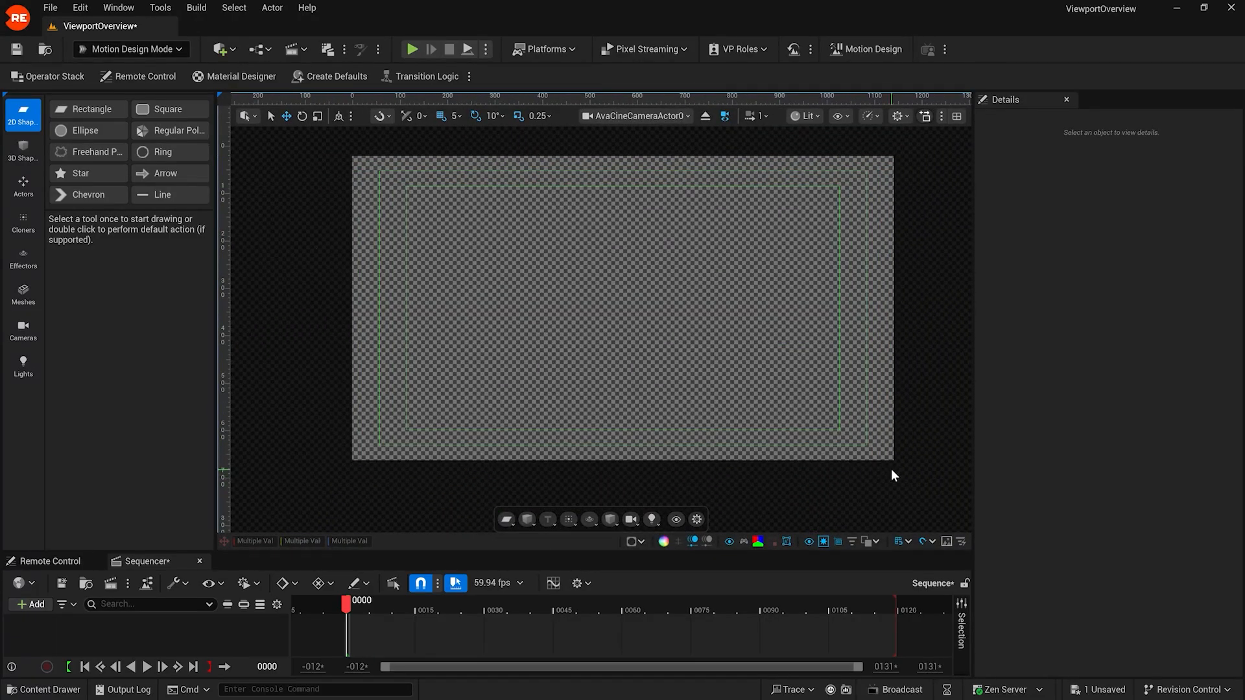
# Toggle the viewport overlays off and on, and do the same with the safe frames.
pyautogui.click(809, 543)
pyautogui.click(809, 543)
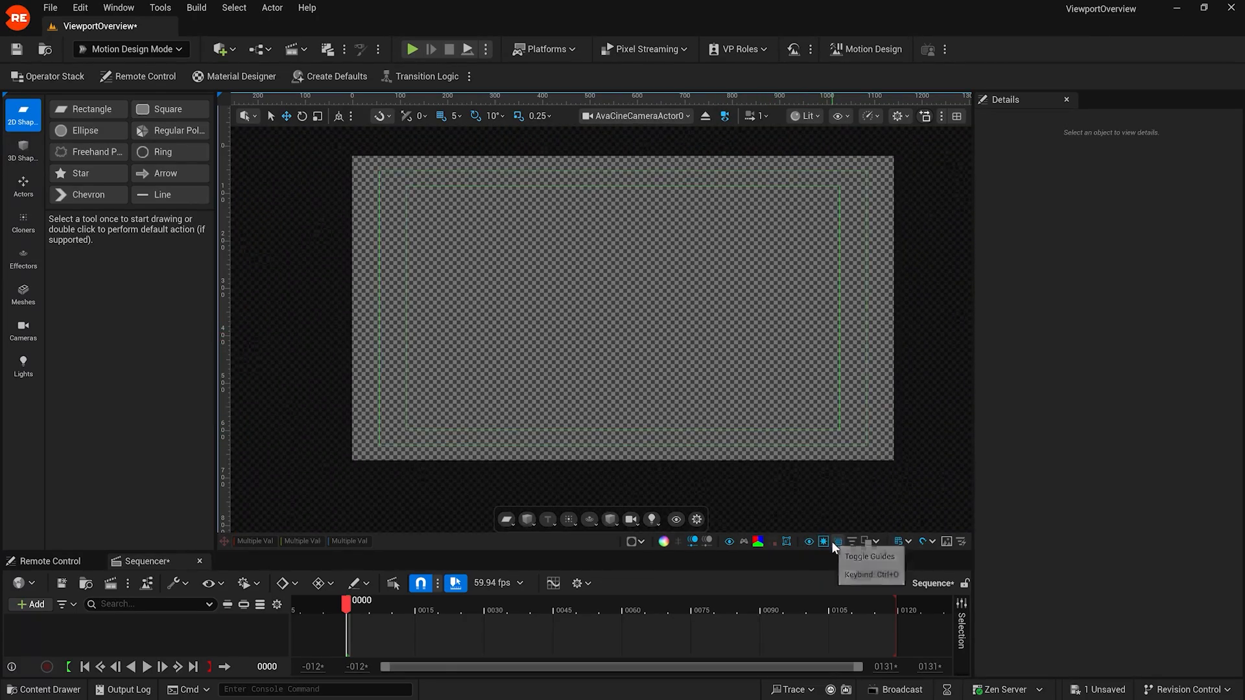
pyautogui.click(824, 540)
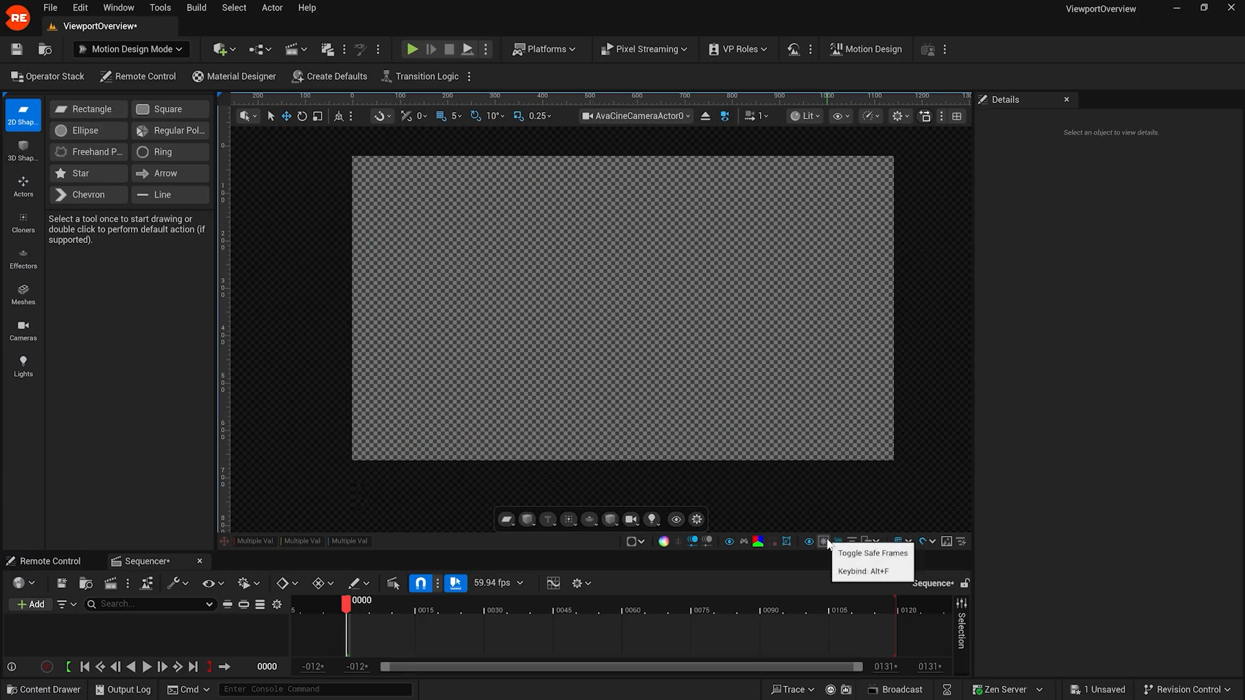
pyautogui.click(825, 541)
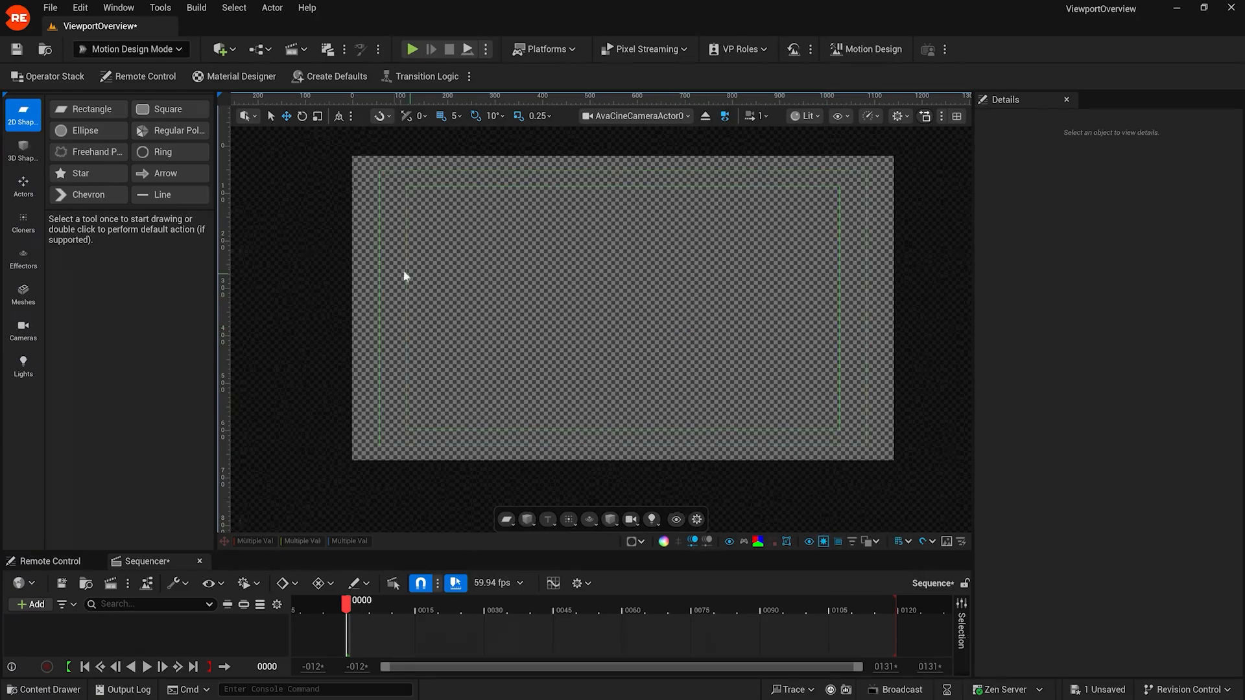
# Place two vertical guides in the left half of the canvas and two horizontal guides in its upper half.
pyautogui.moveTo(271, 293); pyautogui.dragTo(508, 297)
pyautogui.moveTo(234, 286); pyautogui.dragTo(477, 285)
pyautogui.moveTo(485, 96); pyautogui.dragTo(541, 282)
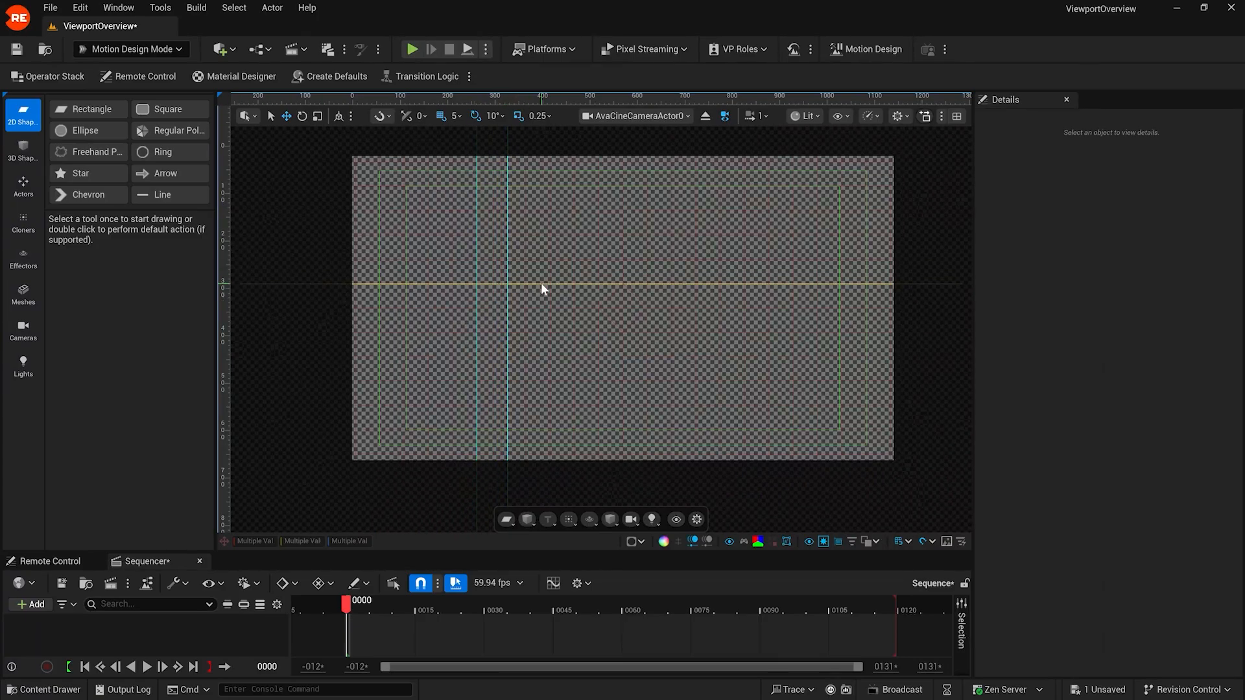
pyautogui.moveTo(518, 96); pyautogui.dragTo(555, 235)
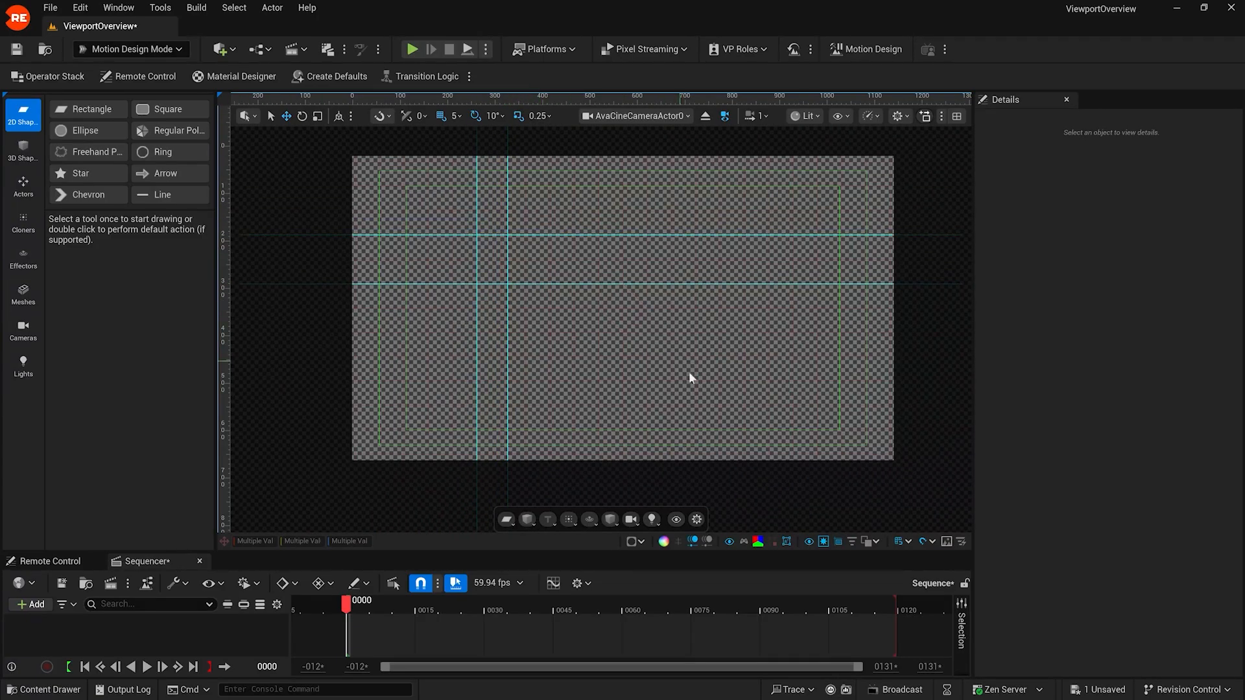
# Hide the guides in the viewport.
pyautogui.click(841, 546)
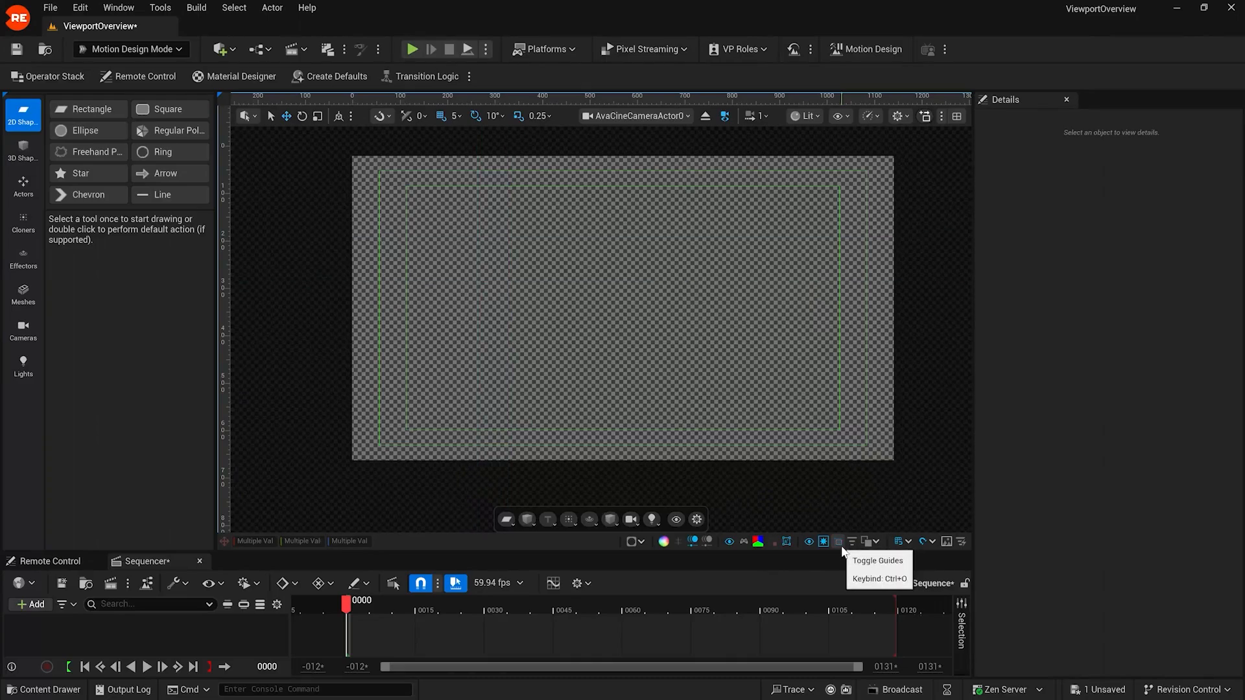
pyautogui.click(841, 546)
pyautogui.click(842, 546)
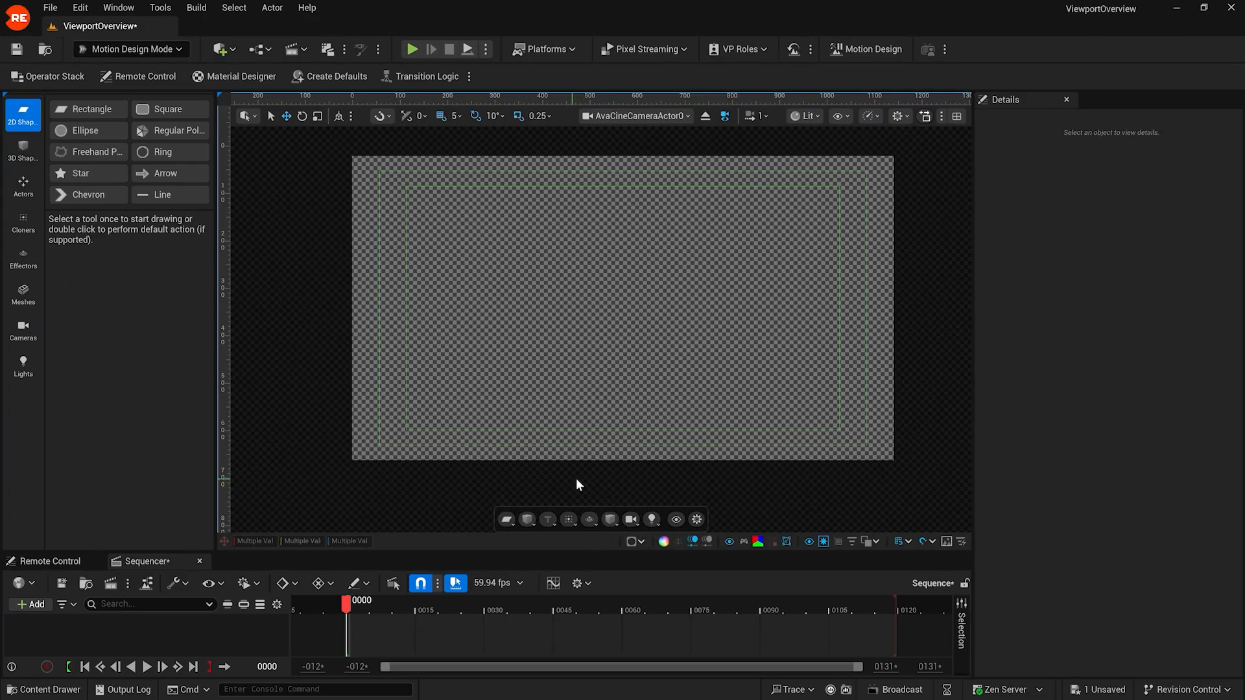
# Draw a 2D rectangle about 271 by 132 units at the centre of the canvas.
pyautogui.click(506, 519)
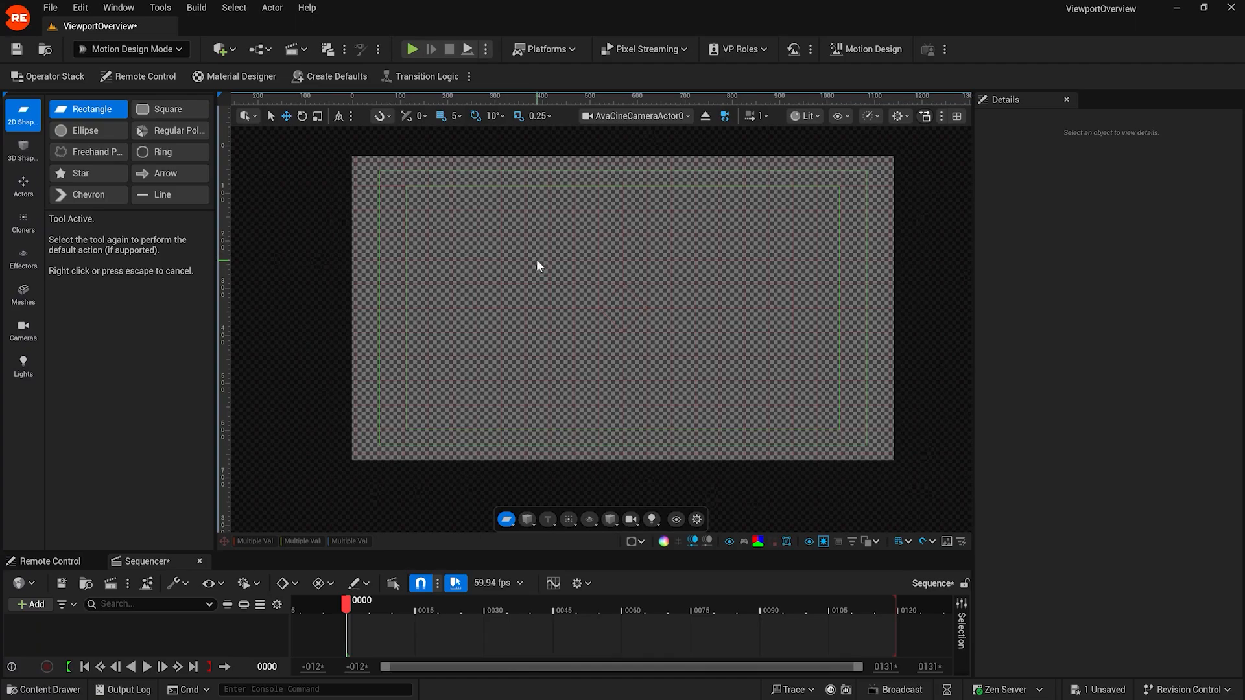
pyautogui.moveTo(548, 270); pyautogui.dragTo(697, 342)
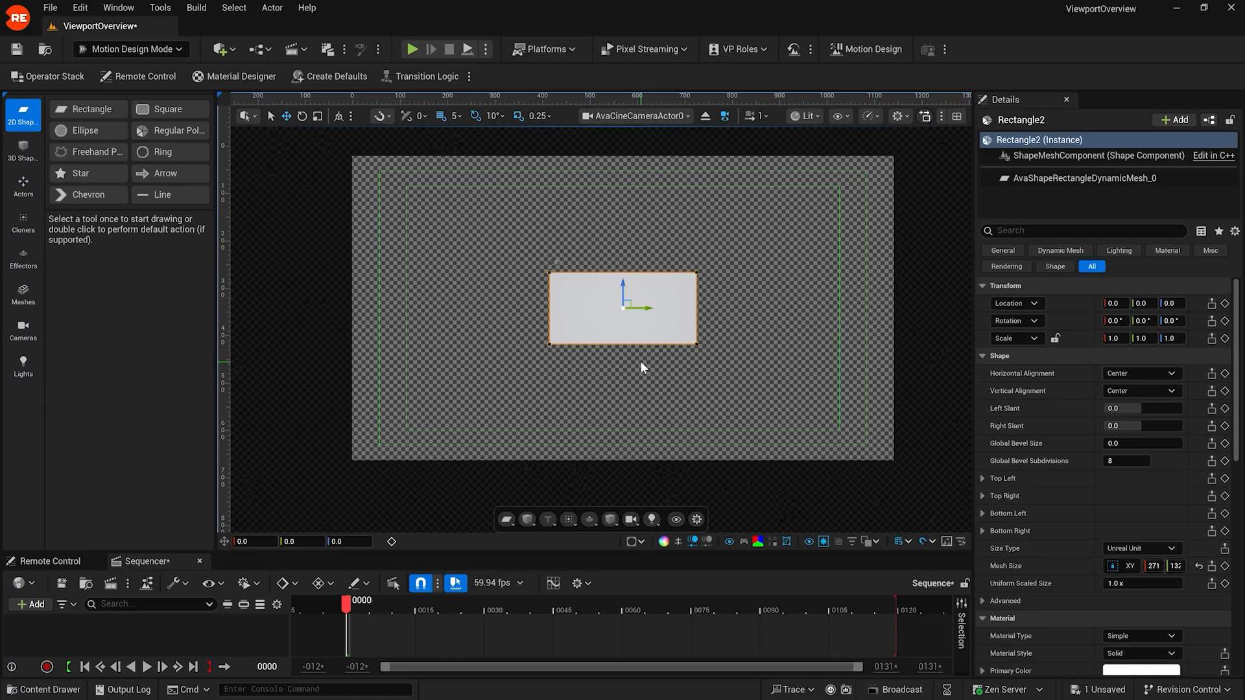
# With the shape editor overlay, set the rectangle's left slant to about 26.3, right slant 22, global bevel 34.1 and top-left bevel size 0.74.
pyautogui.click(852, 542)
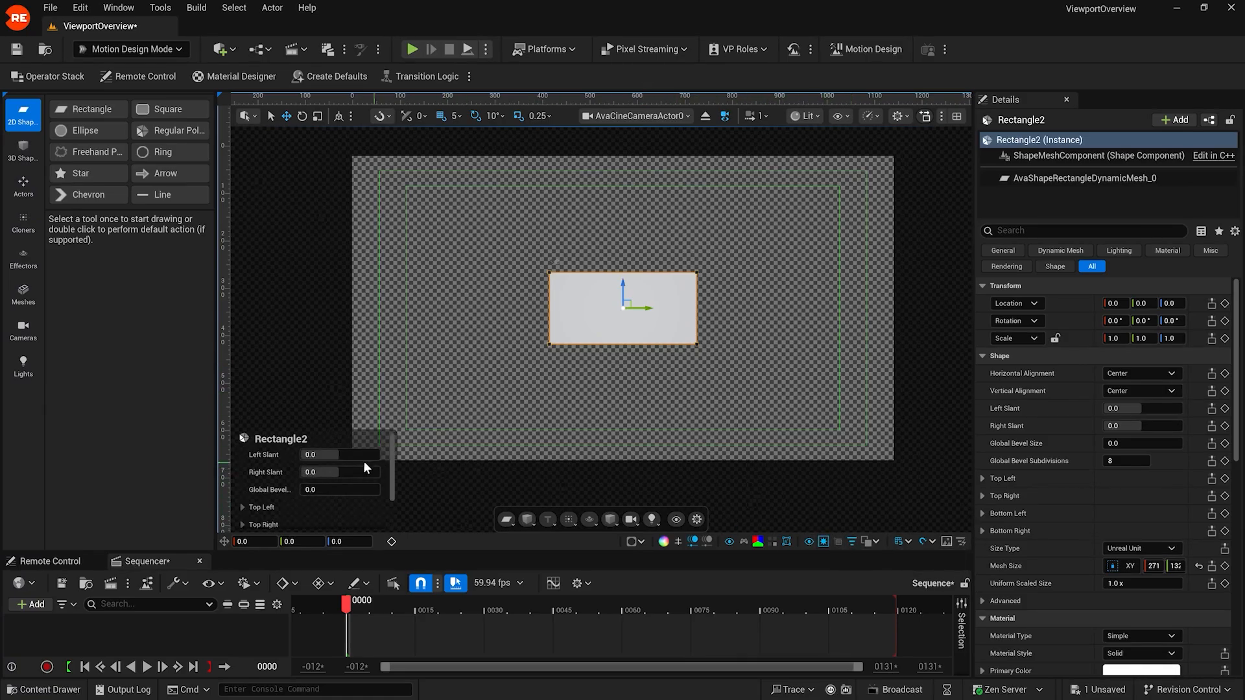
pyautogui.moveTo(392, 473)
pyautogui.mouseDown()
pyautogui.moveTo(394, 502)
pyautogui.moveTo(392, 472)
pyautogui.mouseUp()
pyautogui.moveTo(331, 455); pyautogui.dragTo(354, 455)
pyautogui.moveTo(324, 474); pyautogui.dragTo(352, 491)
pyautogui.scroll(-4, 324, 499)
pyautogui.click(241, 449)
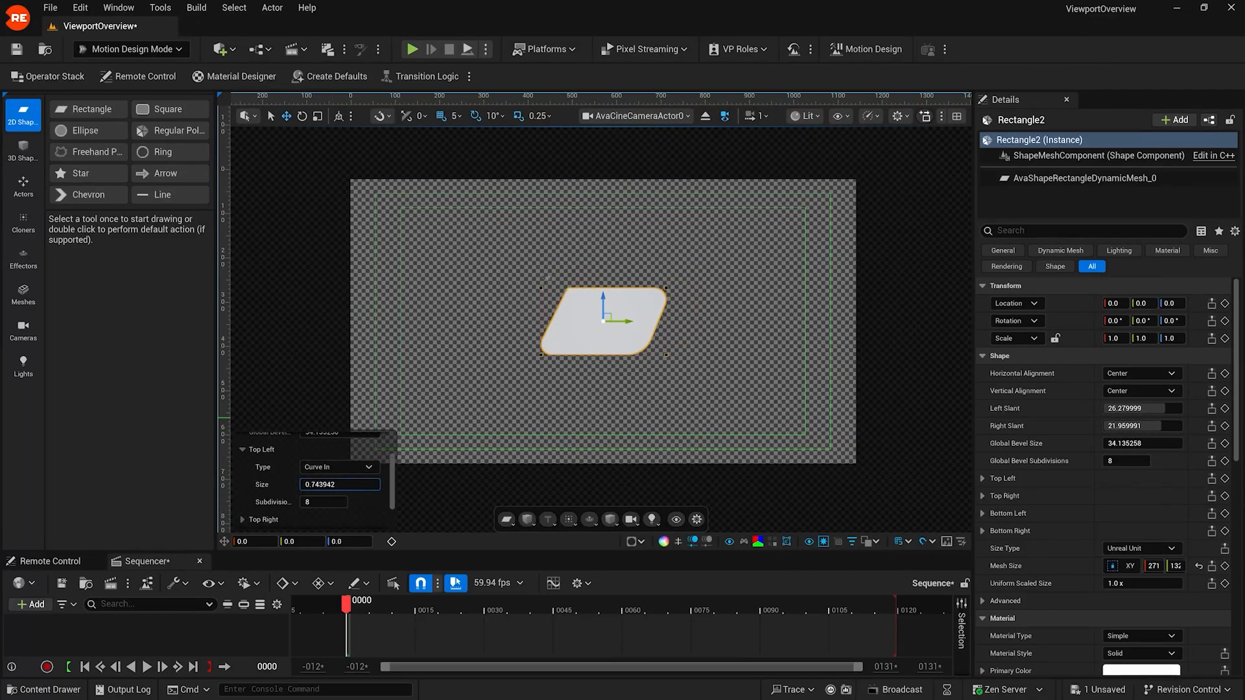
pyautogui.scroll(3, 364, 474)
pyautogui.scroll(1, 616, 348)
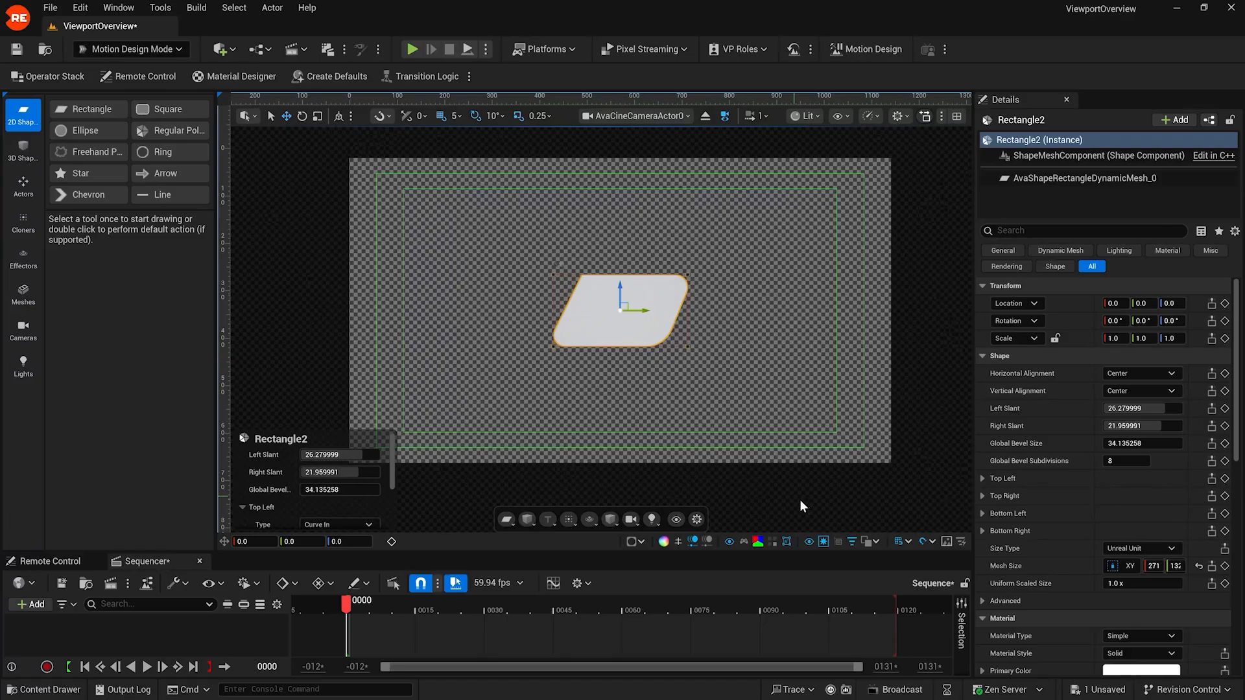
# Hide the shape editor overlay in the viewport.
pyautogui.click(852, 541)
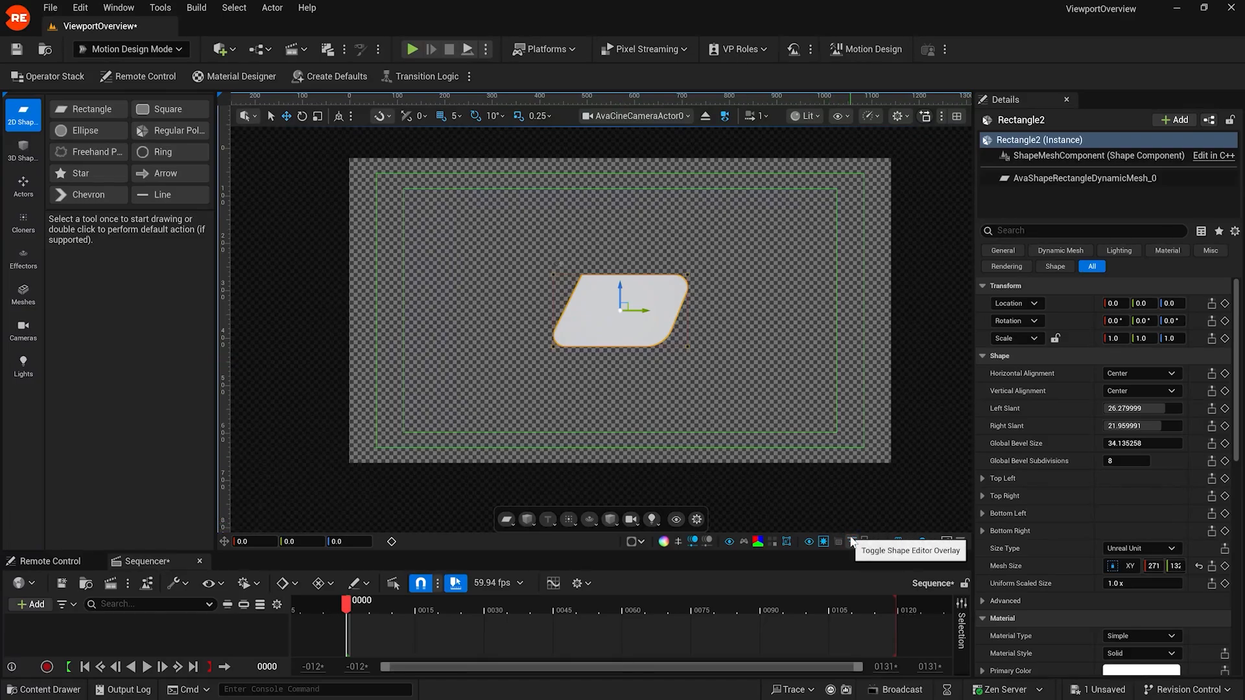
pyautogui.click(854, 540)
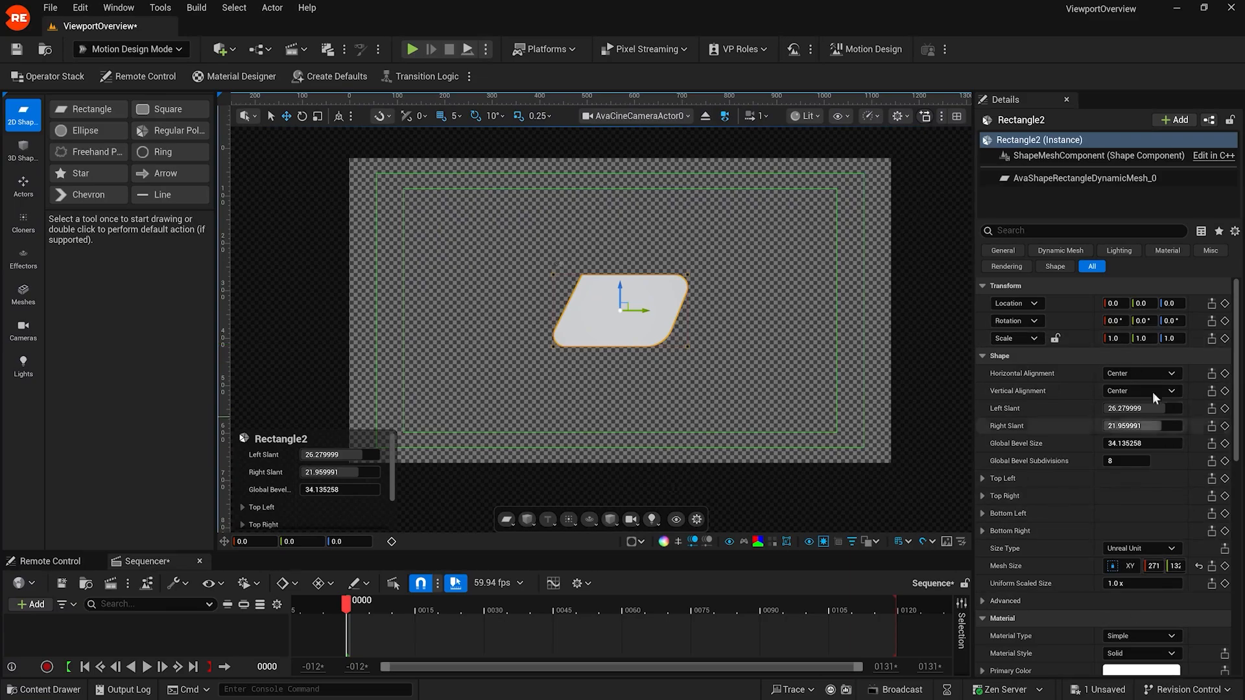
pyautogui.click(823, 542)
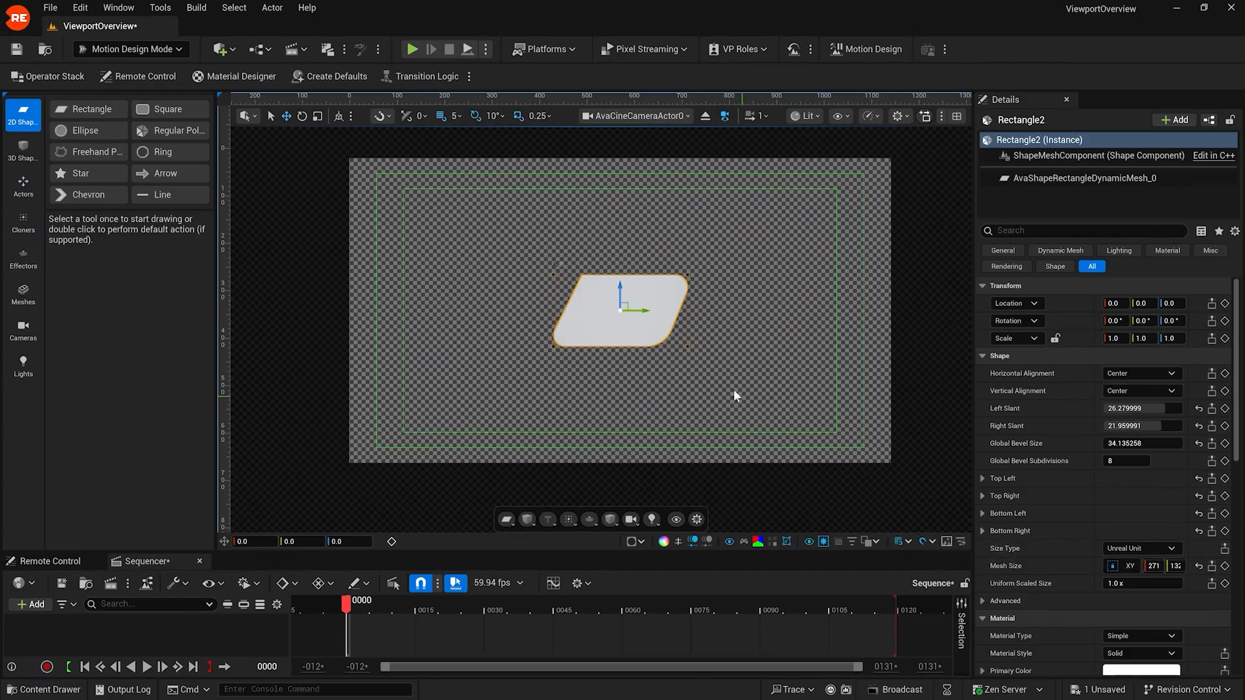
pyautogui.moveTo(637, 324)
pyautogui.mouseDown()
pyautogui.moveTo(611, 335)
pyautogui.moveTo(637, 324)
pyautogui.moveTo(621, 316)
pyautogui.moveTo(644, 315)
pyautogui.moveTo(619, 306)
pyautogui.moveTo(626, 321)
pyautogui.mouseUp()
pyautogui.click(898, 543)
pyautogui.click(897, 542)
pyautogui.click(252, 116)
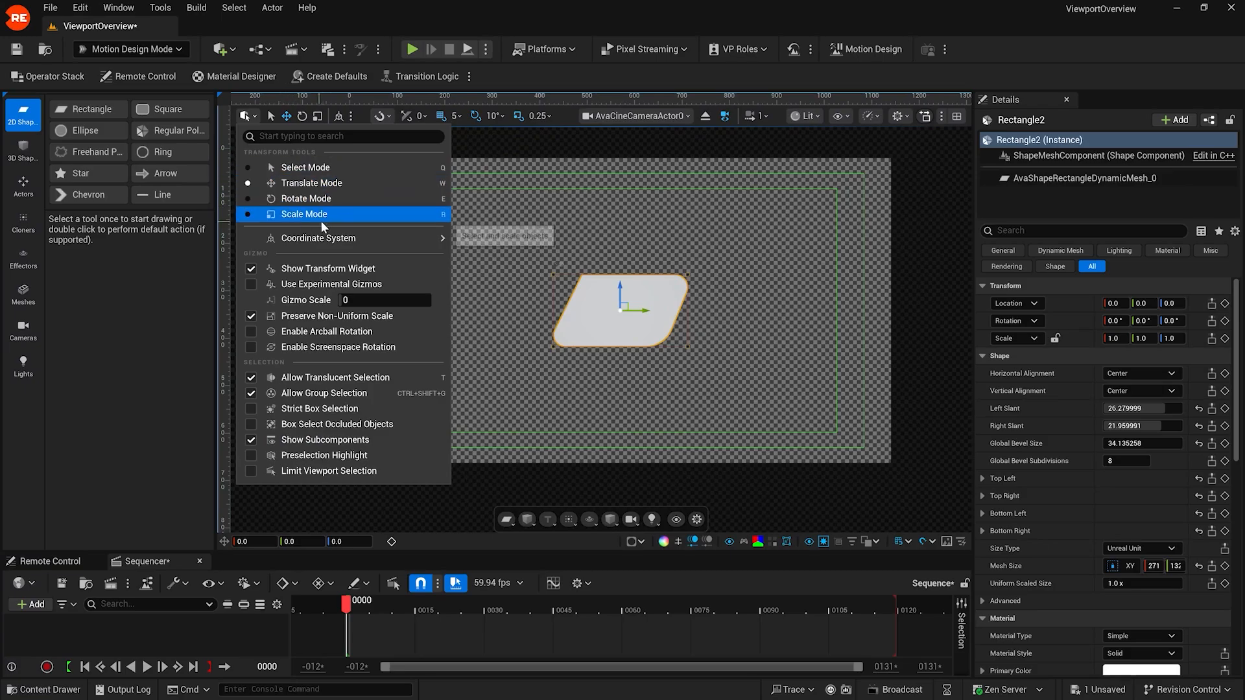
pyautogui.click(254, 118)
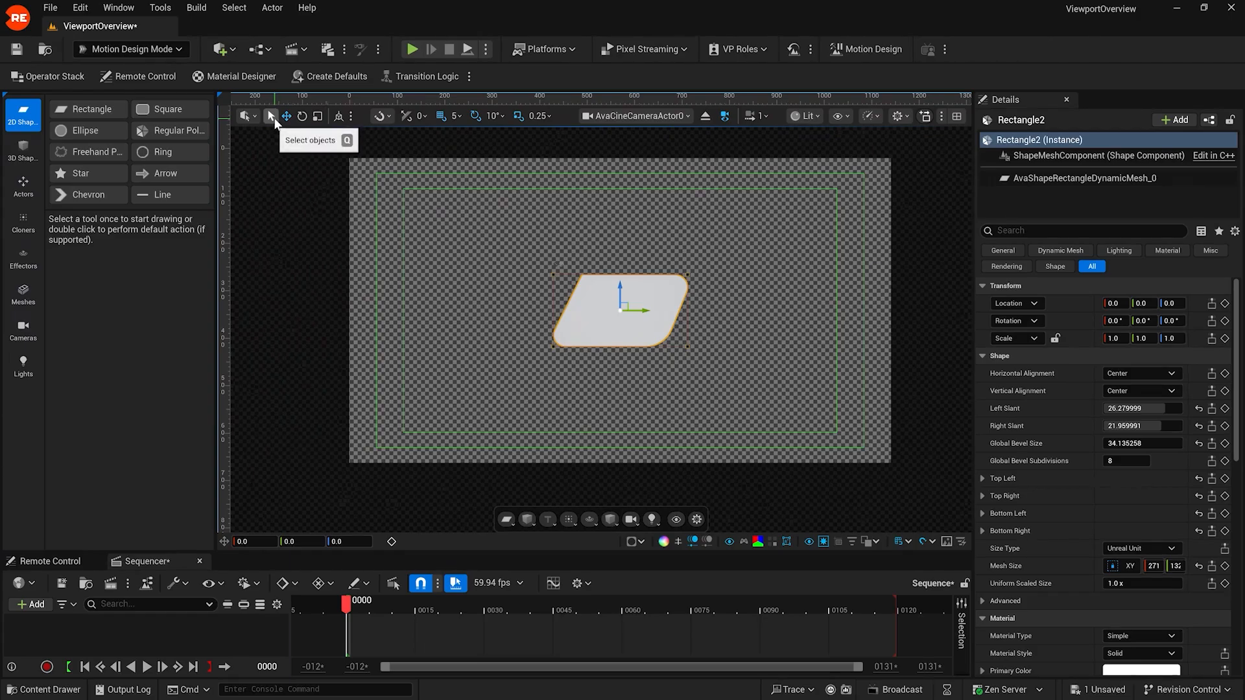
# Try the select, translate and rotate modes on the rectangle, undoing each transform.
pyautogui.click(272, 118)
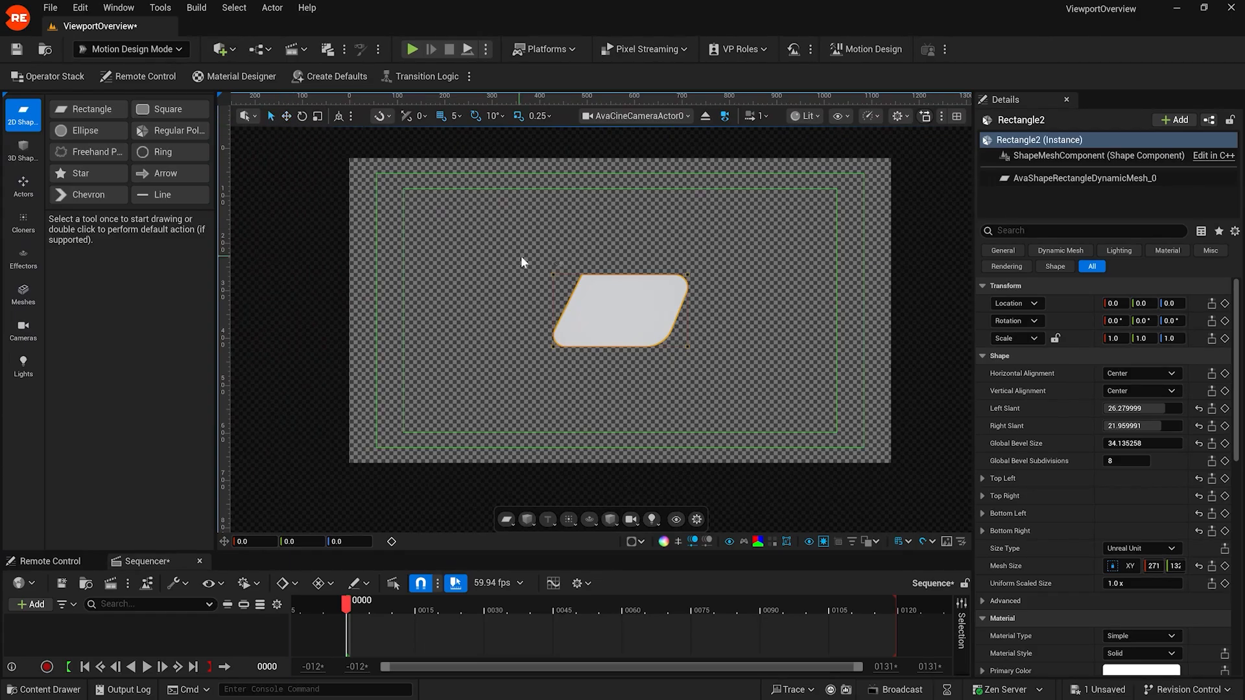
pyautogui.click(286, 116)
pyautogui.moveTo(622, 280)
pyautogui.mouseDown()
pyautogui.moveTo(622, 206)
pyautogui.moveTo(622, 309)
pyautogui.moveTo(622, 273)
pyautogui.moveTo(570, 320)
pyautogui.moveTo(607, 276)
pyautogui.mouseUp()
pyautogui.hotkey('ctrl', 'z')
pyautogui.click(302, 116)
pyautogui.hotkey('ctrl', 'z')
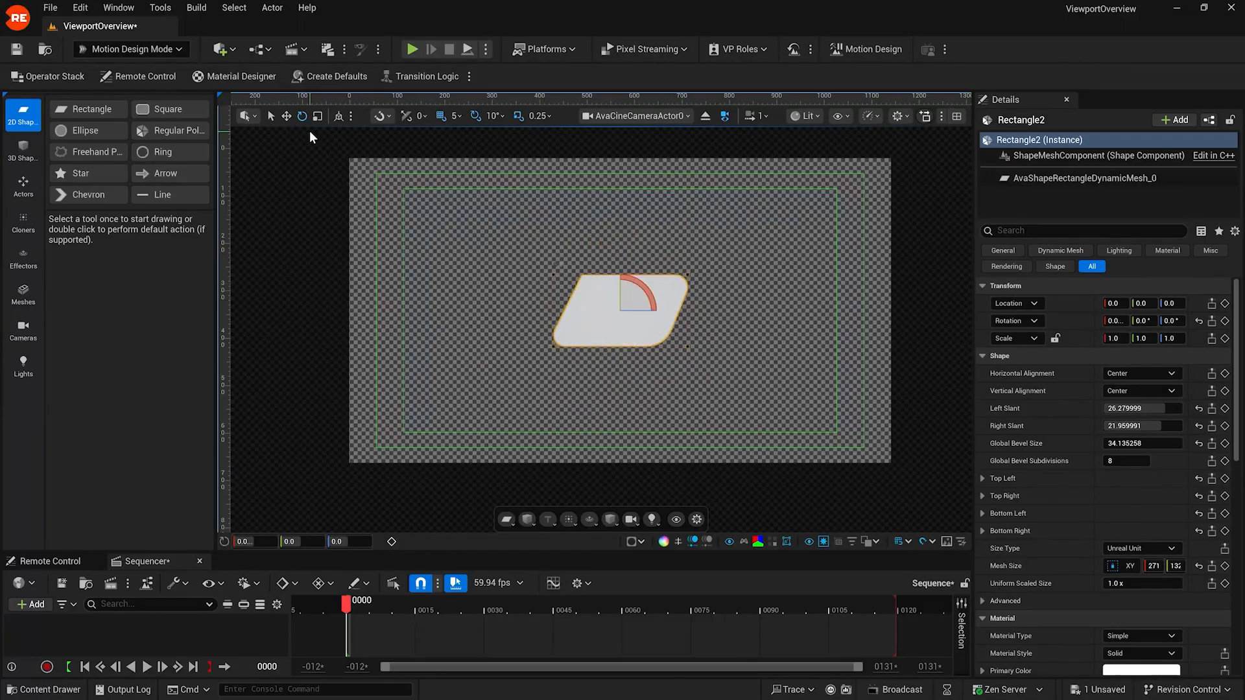
# Scale the rectangle uniformly to 2.0.
pyautogui.press('r')
pyautogui.moveTo(622, 304); pyautogui.dragTo(732, 292)
# Try rotating the rectangle to -20 degrees, toggle the gizmo's coordinate system, and return the rotation to 0.
pyautogui.press('e')
pyautogui.moveTo(640, 292); pyautogui.dragTo(575, 263)
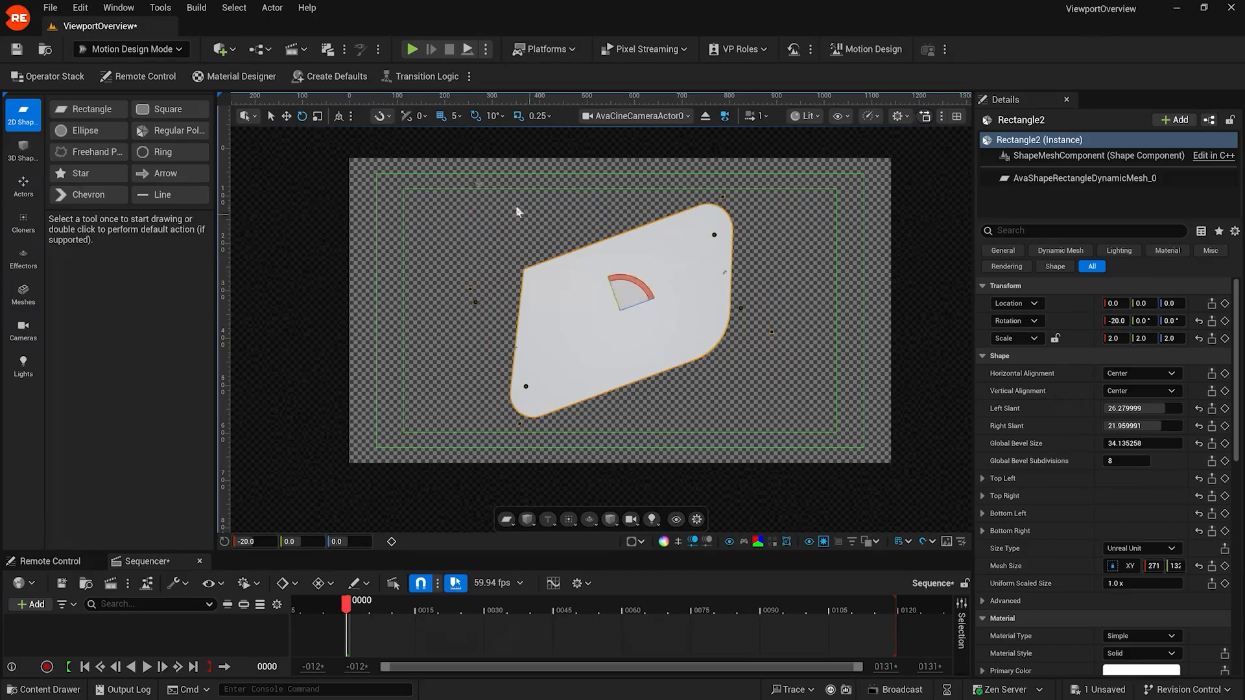
pyautogui.click(338, 117)
pyautogui.click(338, 117)
pyautogui.moveTo(631, 288); pyautogui.dragTo(594, 273)
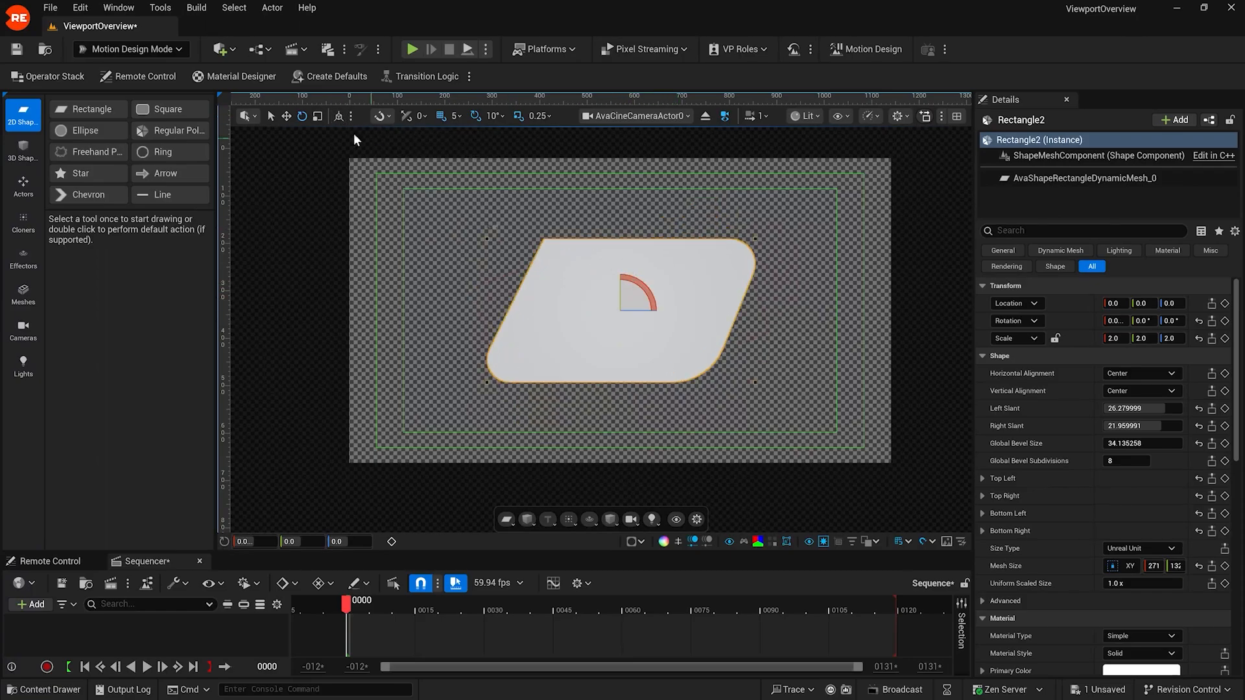
# Switch to translate mode and review the viewport's snapping options.
pyautogui.click(286, 116)
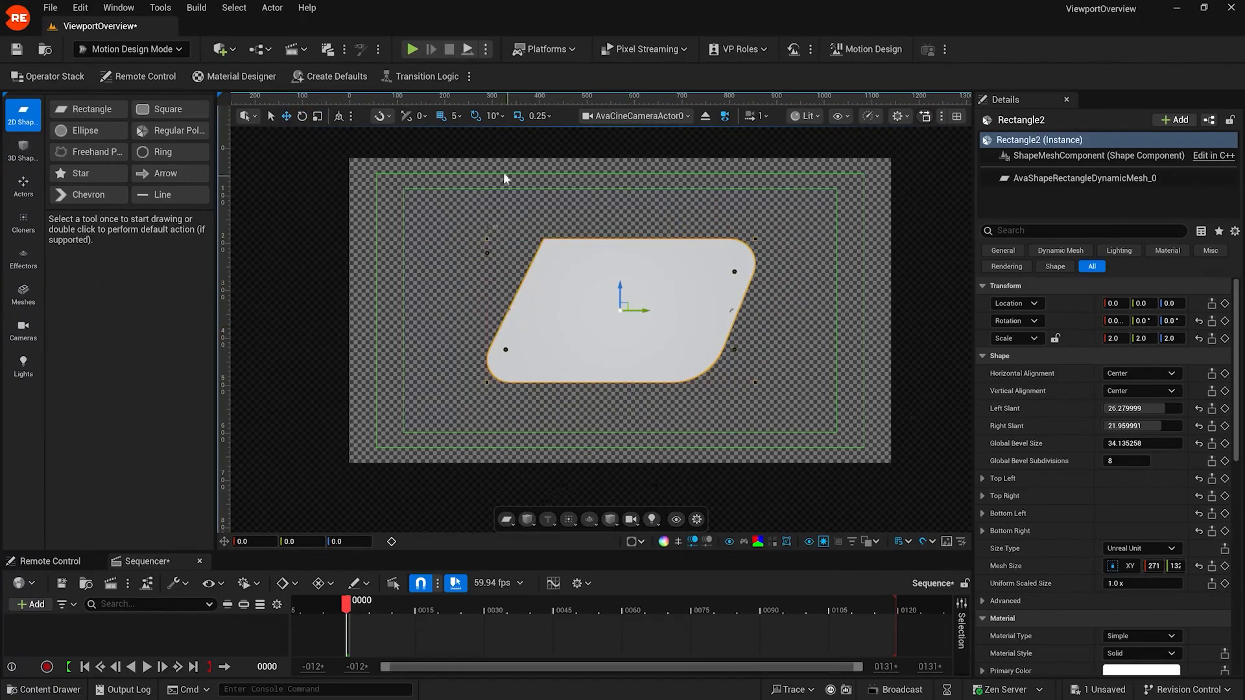
pyautogui.click(389, 117)
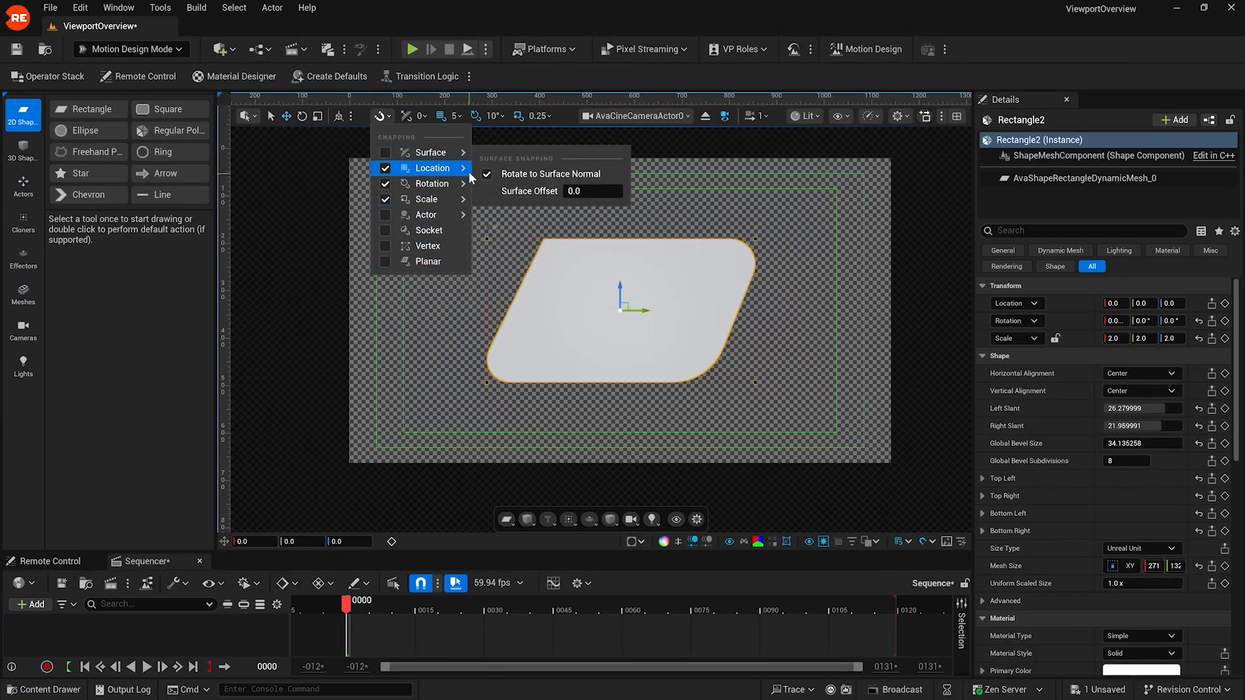
pyautogui.click(381, 117)
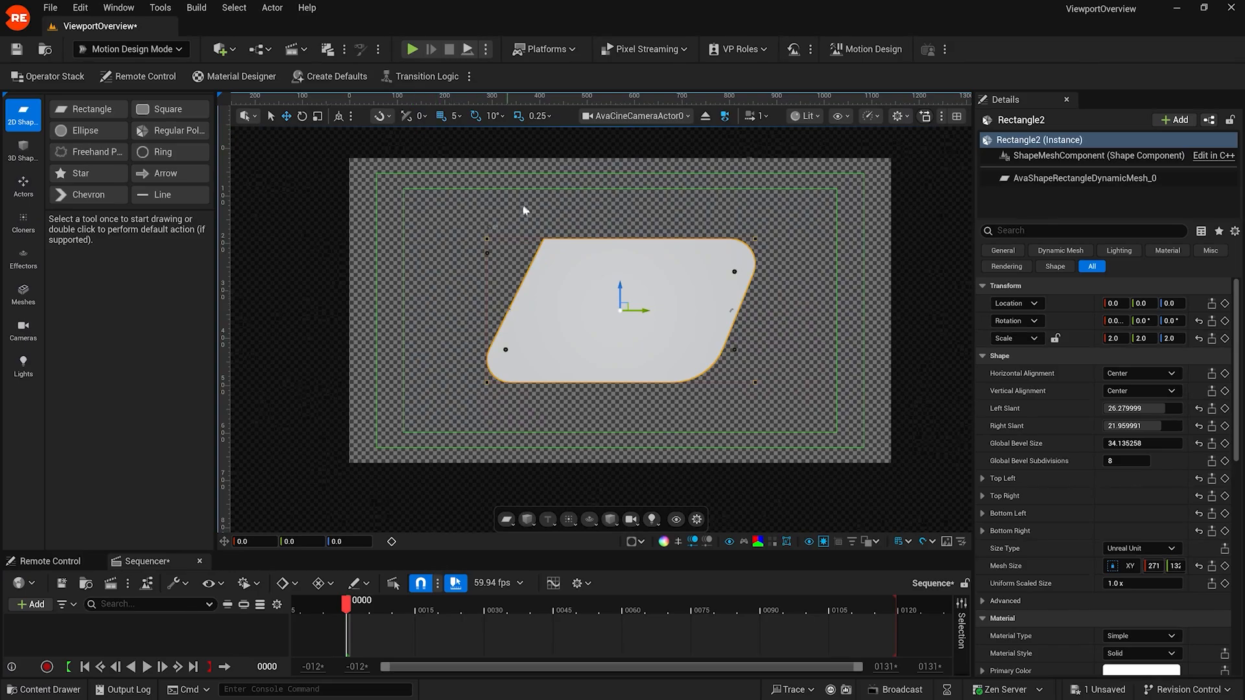
# Move the rectangle sideways with grid snap sizes of 5, 50 and 100, ending at Y -45.0 with the snap at 10.
pyautogui.moveTo(642, 310); pyautogui.dragTo(592, 310)
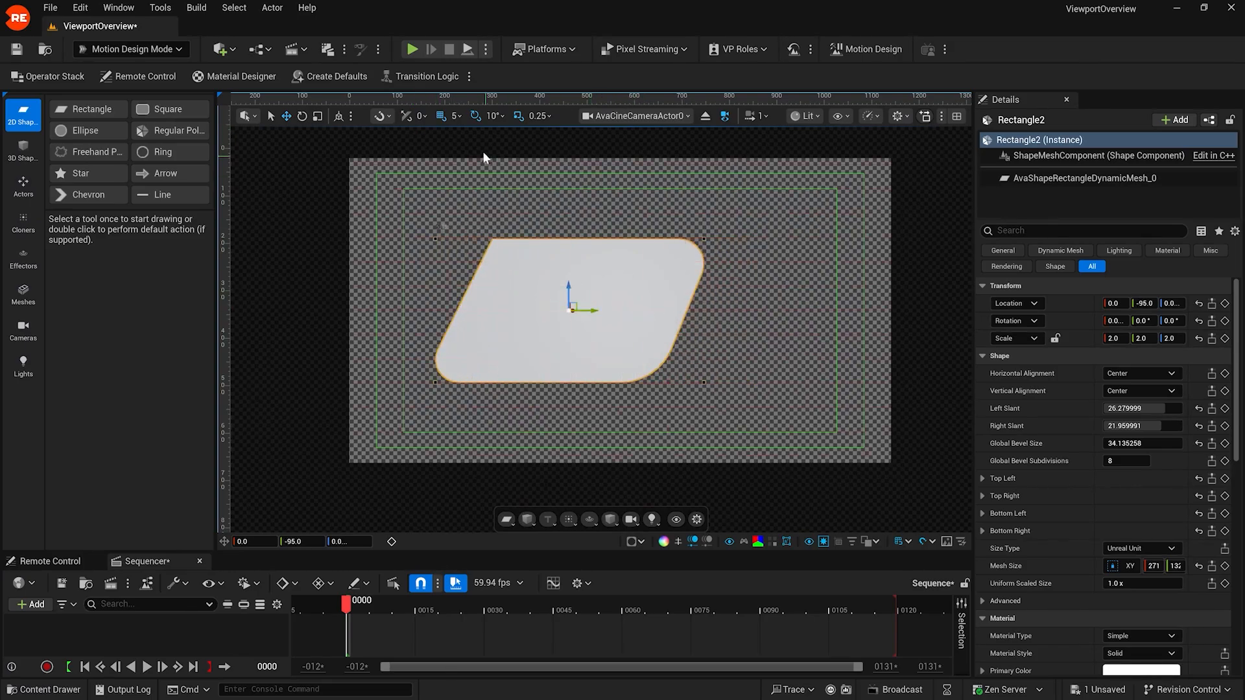
pyautogui.click(458, 116)
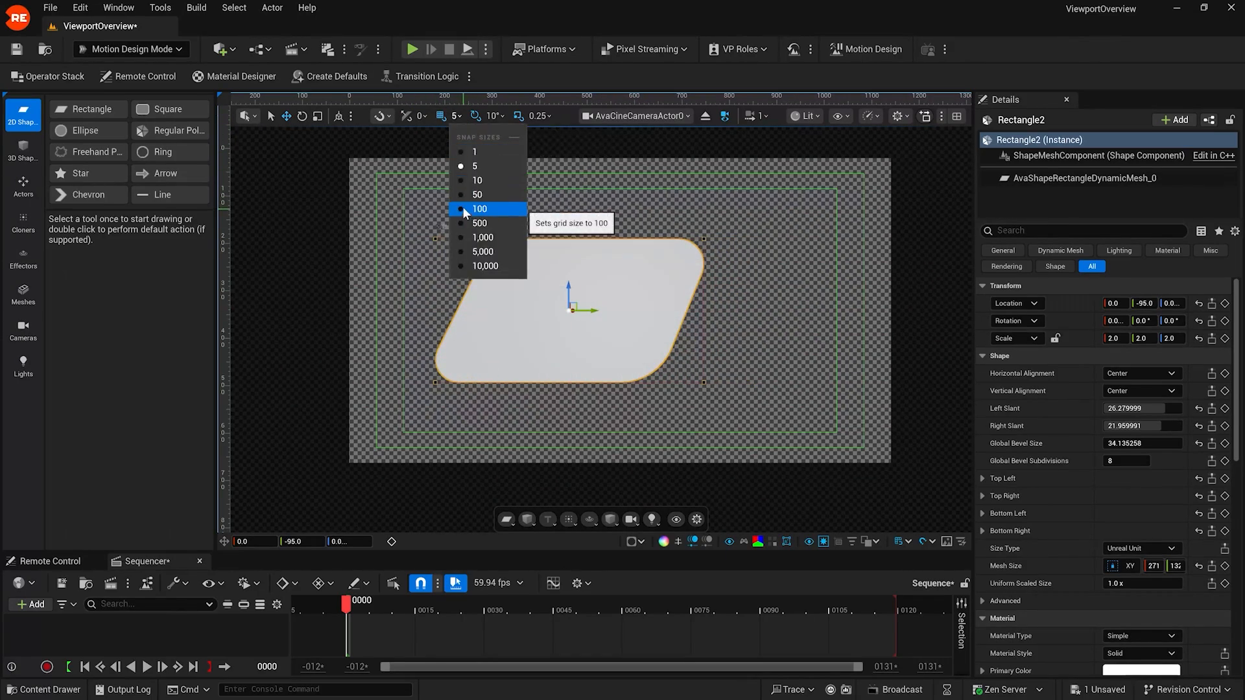
pyautogui.click(461, 195)
pyautogui.moveTo(595, 314); pyautogui.dragTo(728, 319)
pyautogui.click(459, 115)
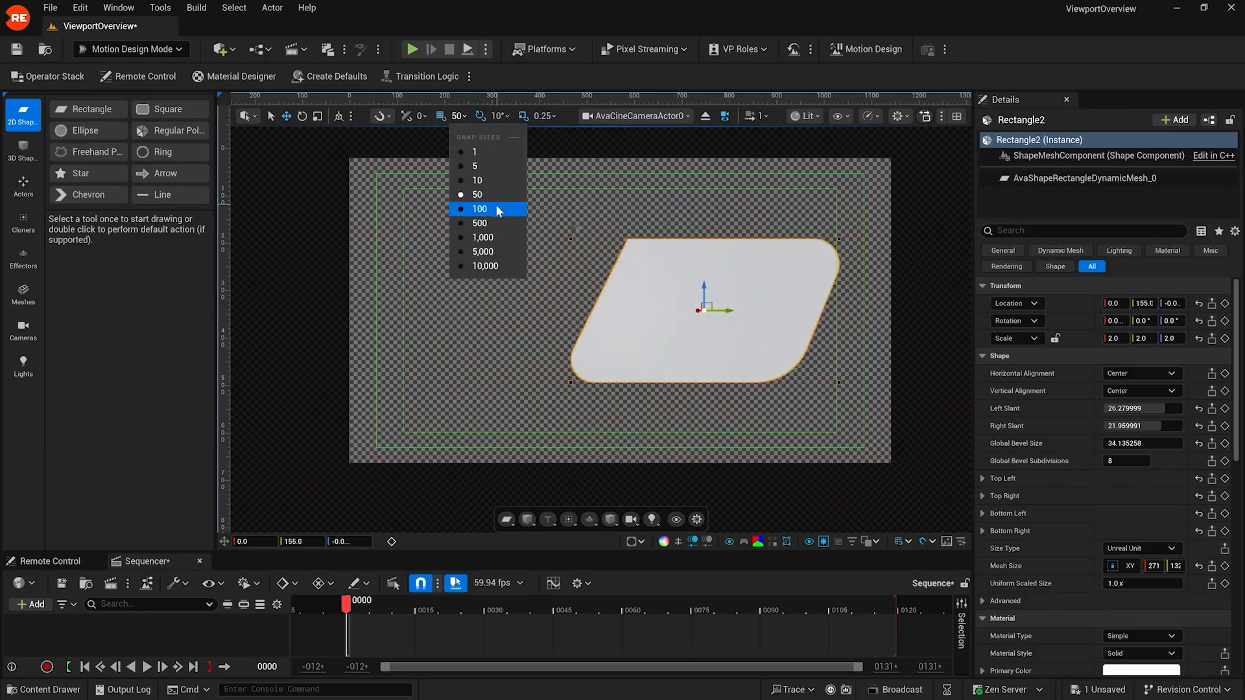
pyautogui.click(495, 204)
pyautogui.moveTo(738, 311); pyautogui.dragTo(630, 315)
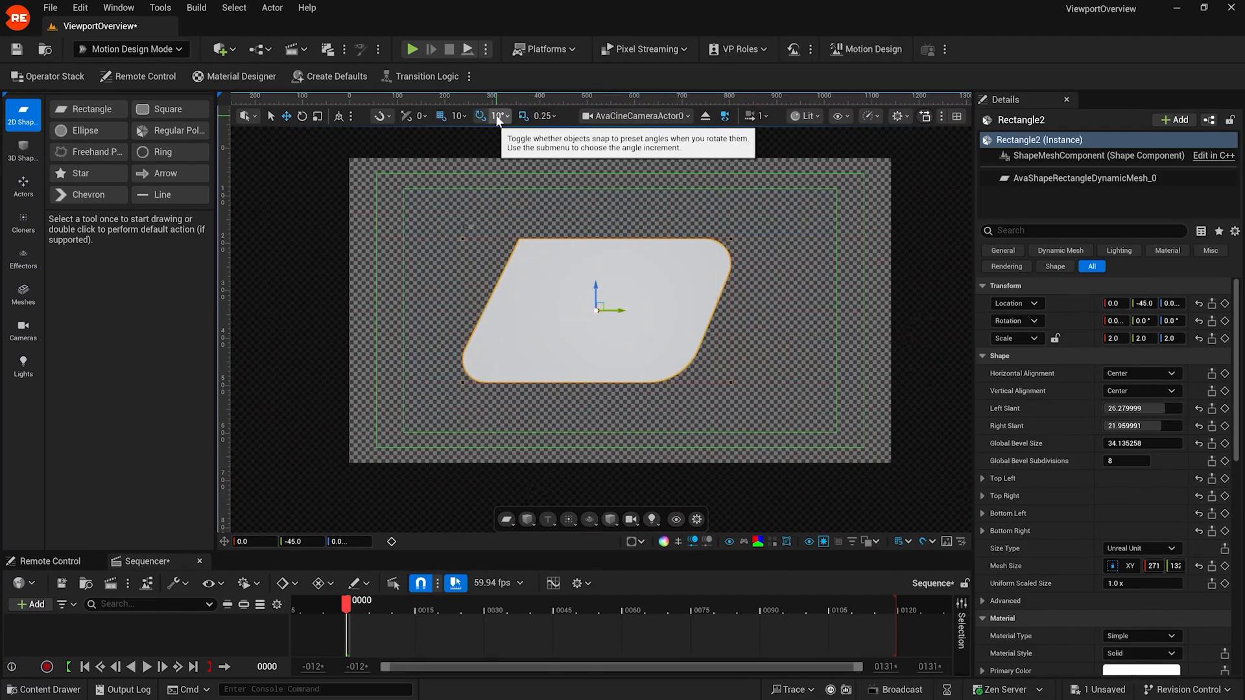
# Set the rotation snap increment to 30° and try rotating the rectangle in rotate mode.
pyautogui.click(499, 120)
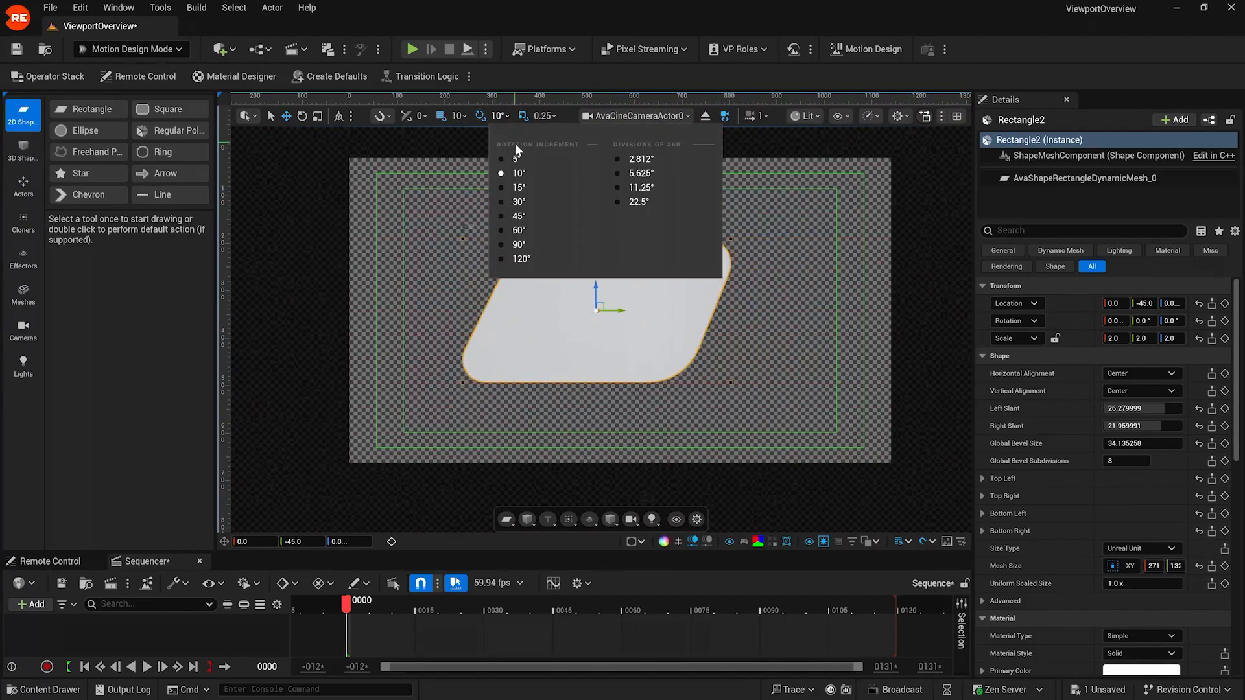
pyautogui.click(520, 200)
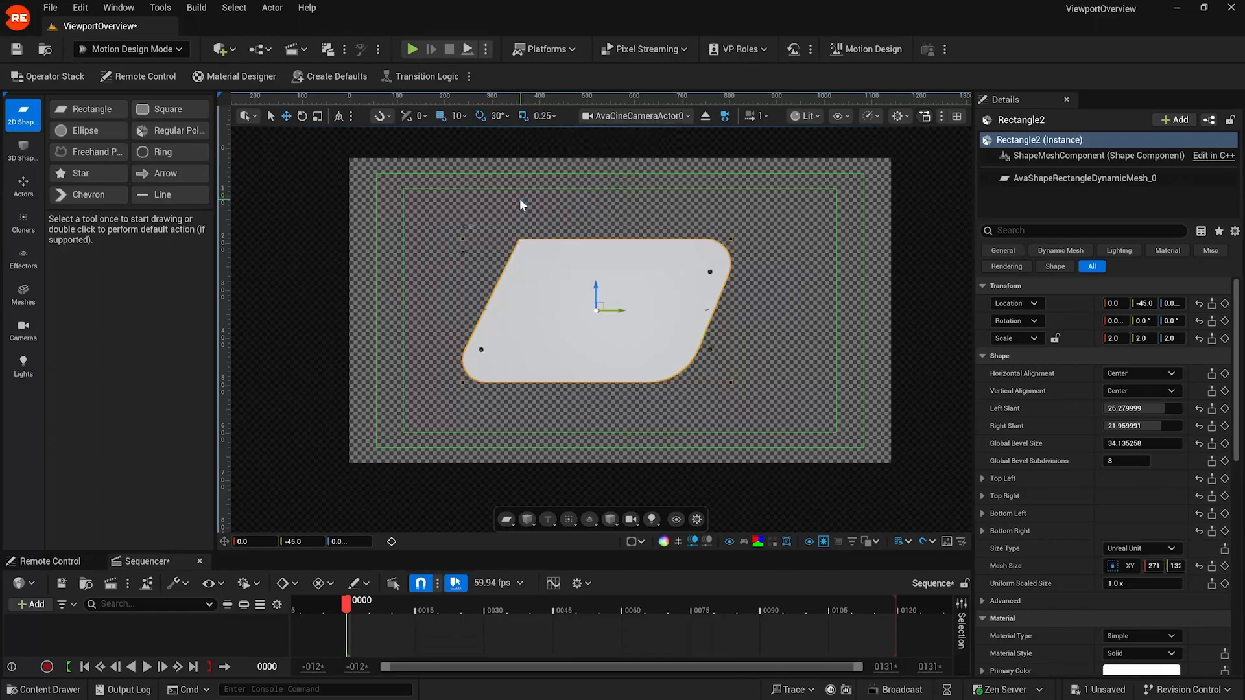
pyautogui.click(302, 117)
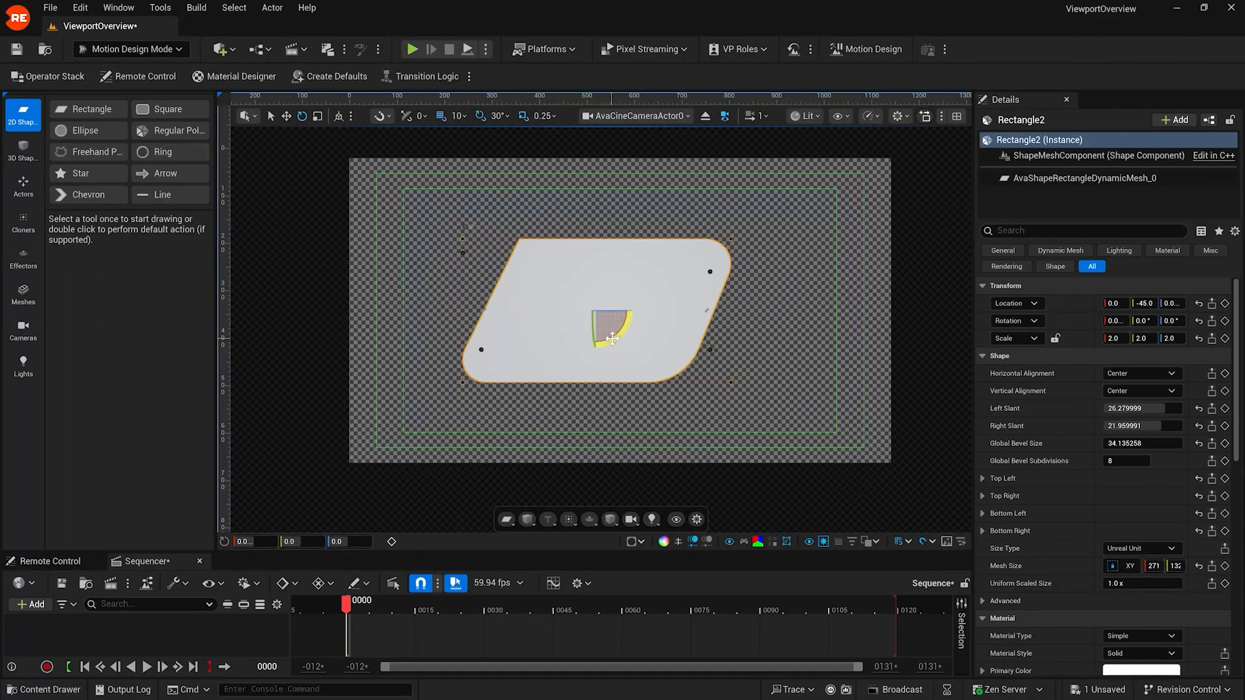
pyautogui.moveTo(612, 338); pyautogui.dragTo(494, 220)
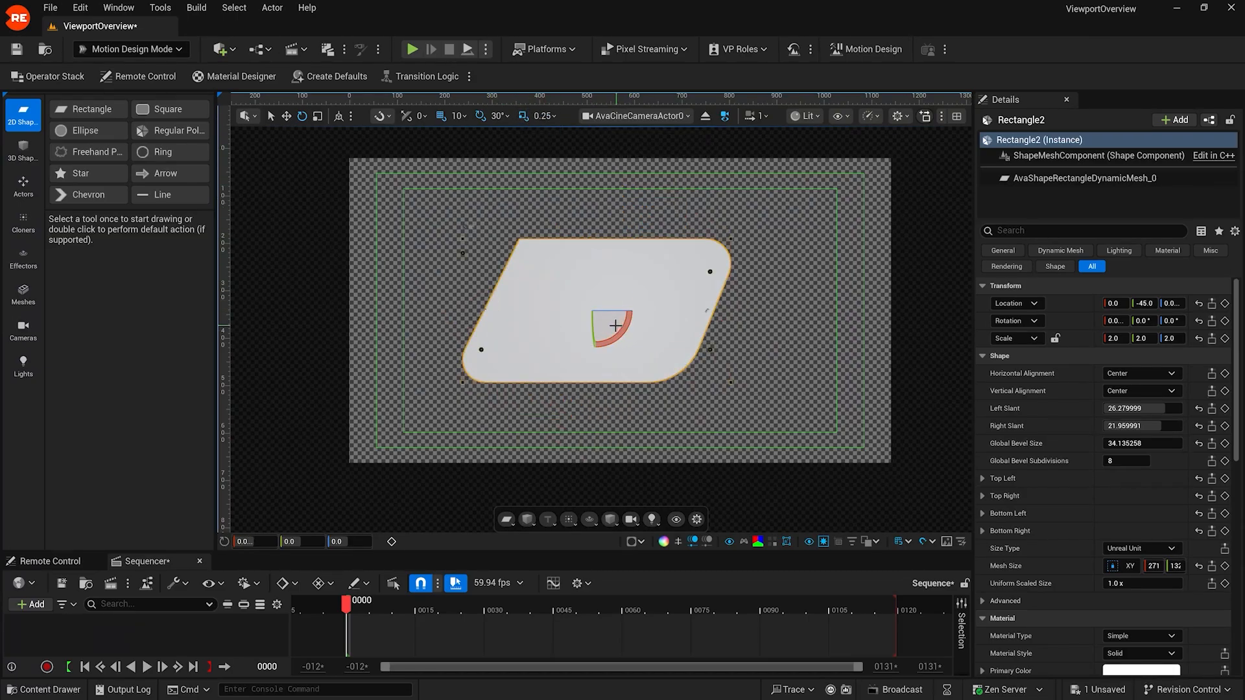
# Try scaling the rectangle with the 0.25 scale snap and switch back to translate mode.
pyautogui.click(317, 115)
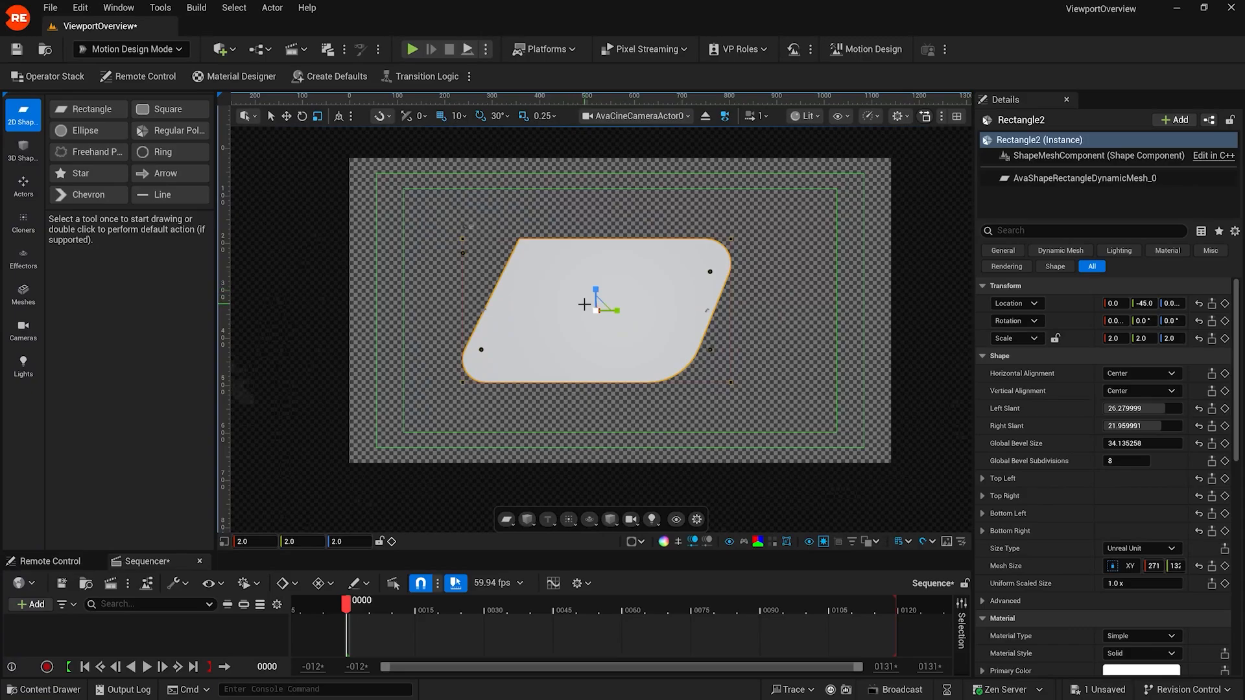
pyautogui.moveTo(595, 303)
pyautogui.mouseDown()
pyautogui.moveTo(576, 317)
pyautogui.moveTo(604, 297)
pyautogui.moveTo(595, 304)
pyautogui.mouseUp()
pyautogui.press('w')
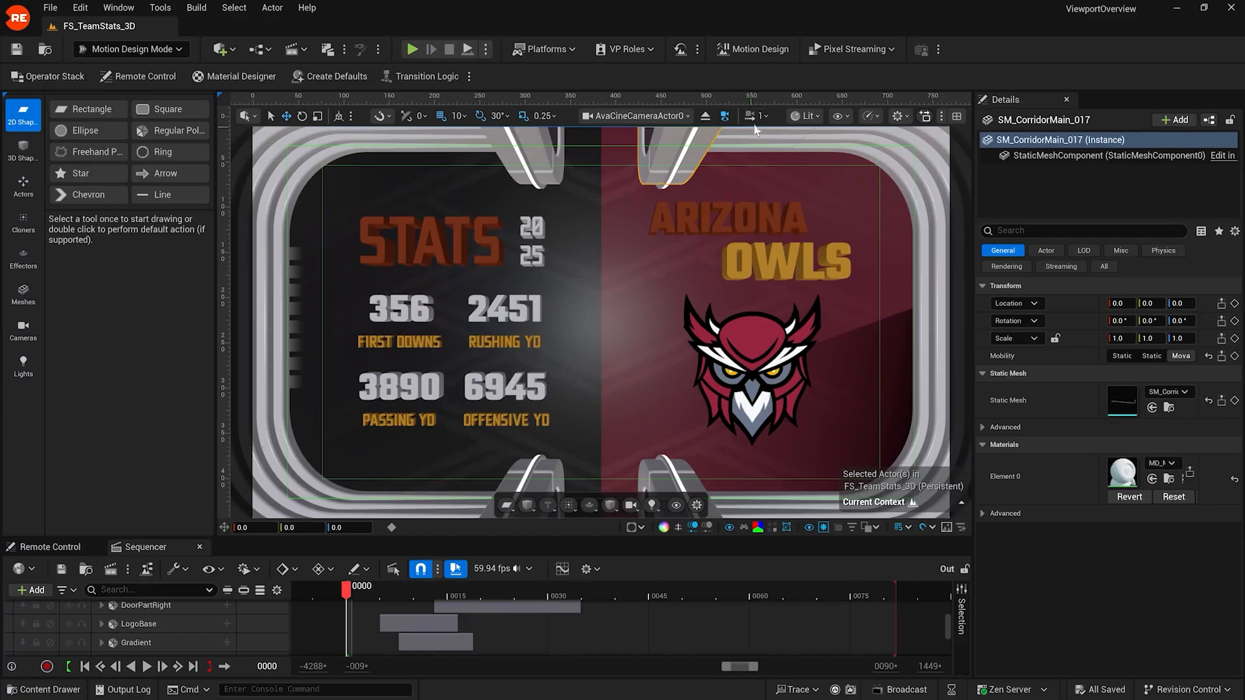
# Preview the FS_TeamStats_3D scene in the Unlit and Wireframe view modes and return it to Lit.
pyautogui.click(813, 119)
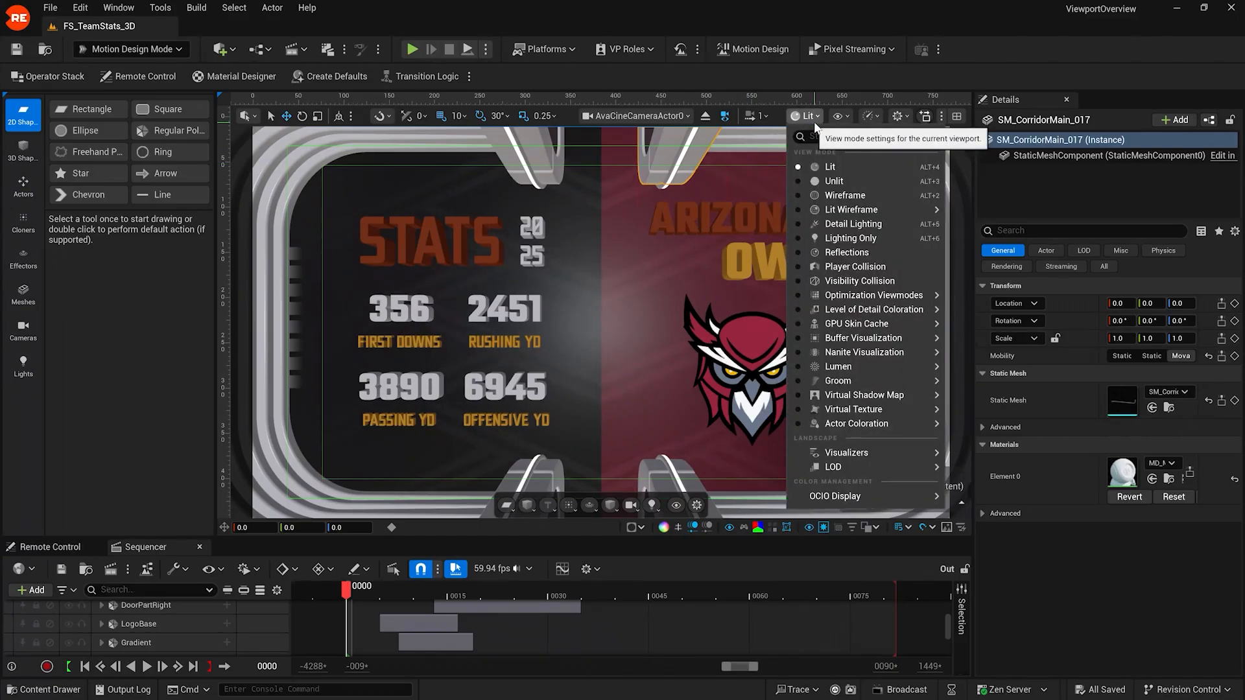
pyautogui.click(855, 178)
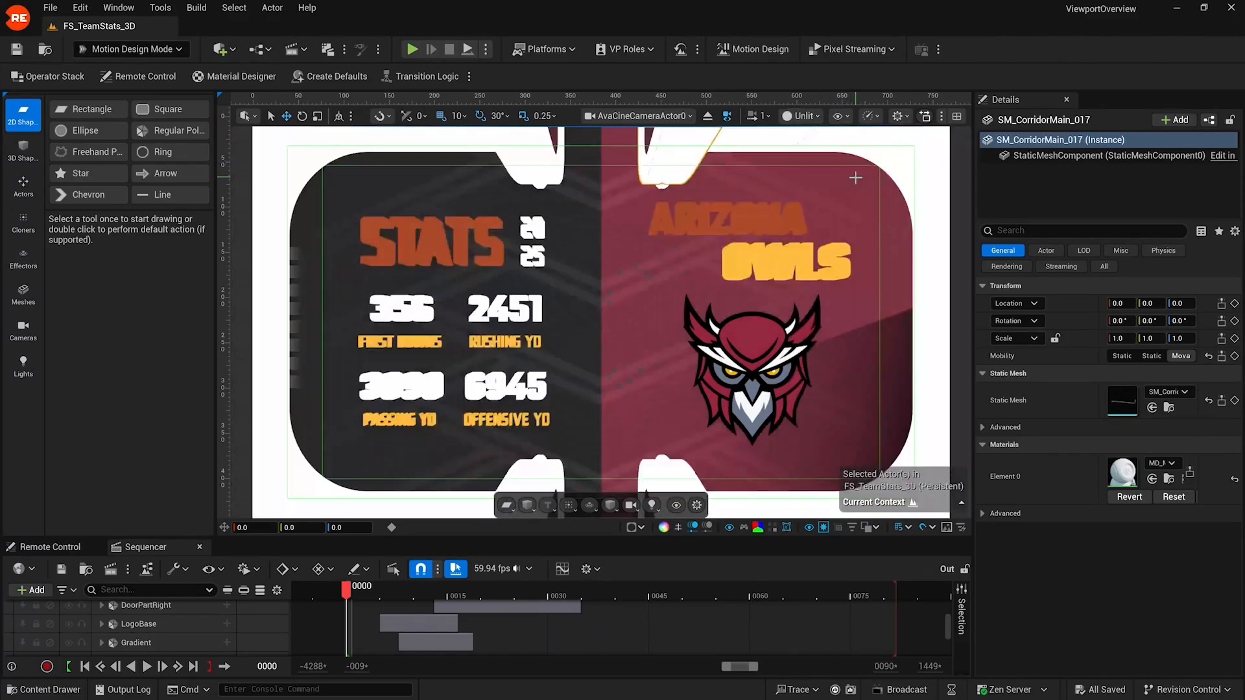
pyautogui.click(821, 116)
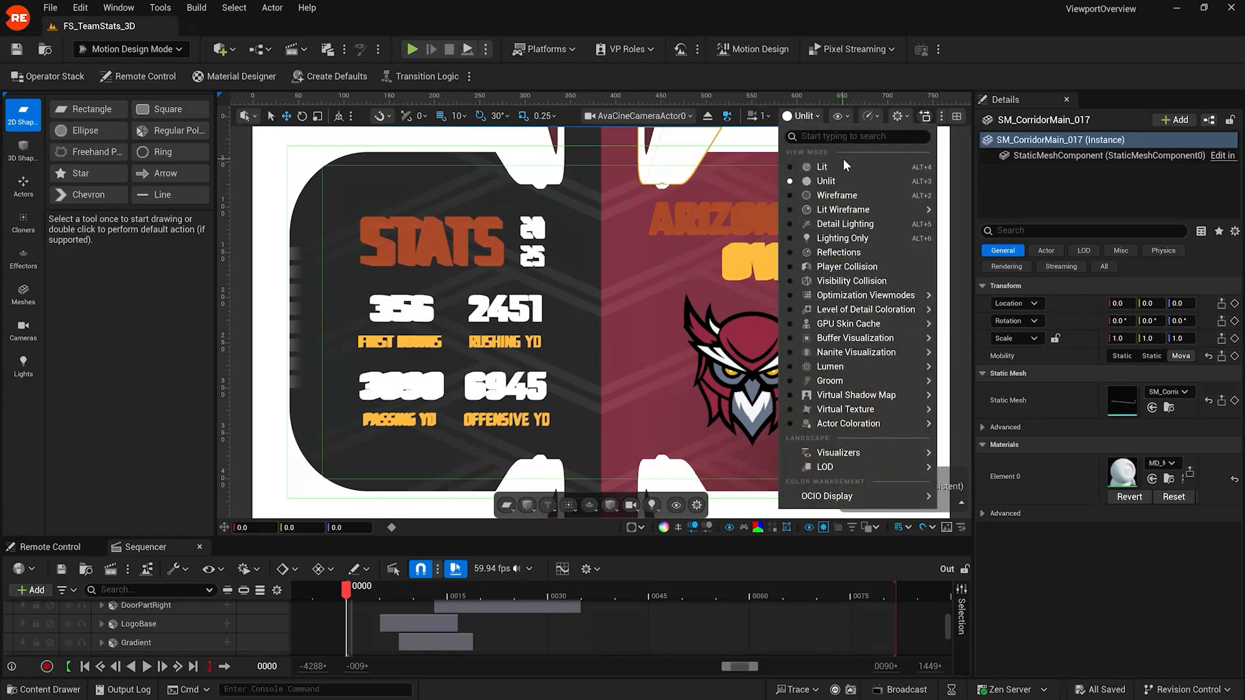
pyautogui.click(852, 194)
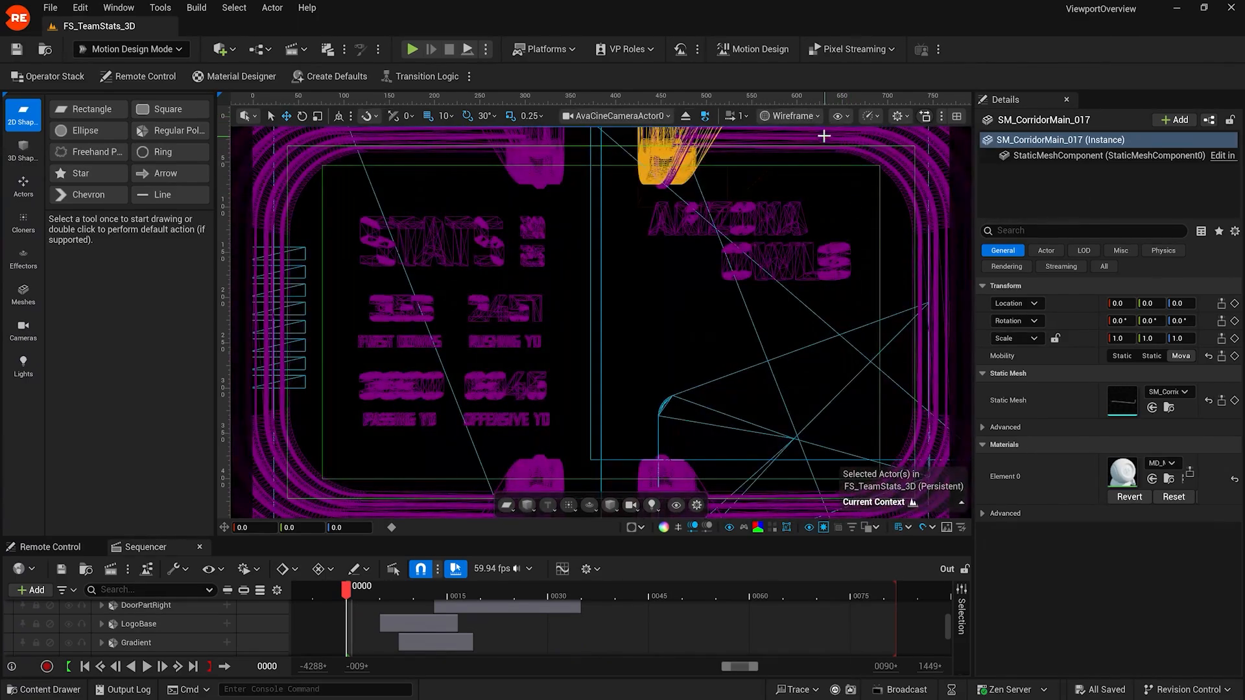
pyautogui.click(819, 118)
pyautogui.click(830, 165)
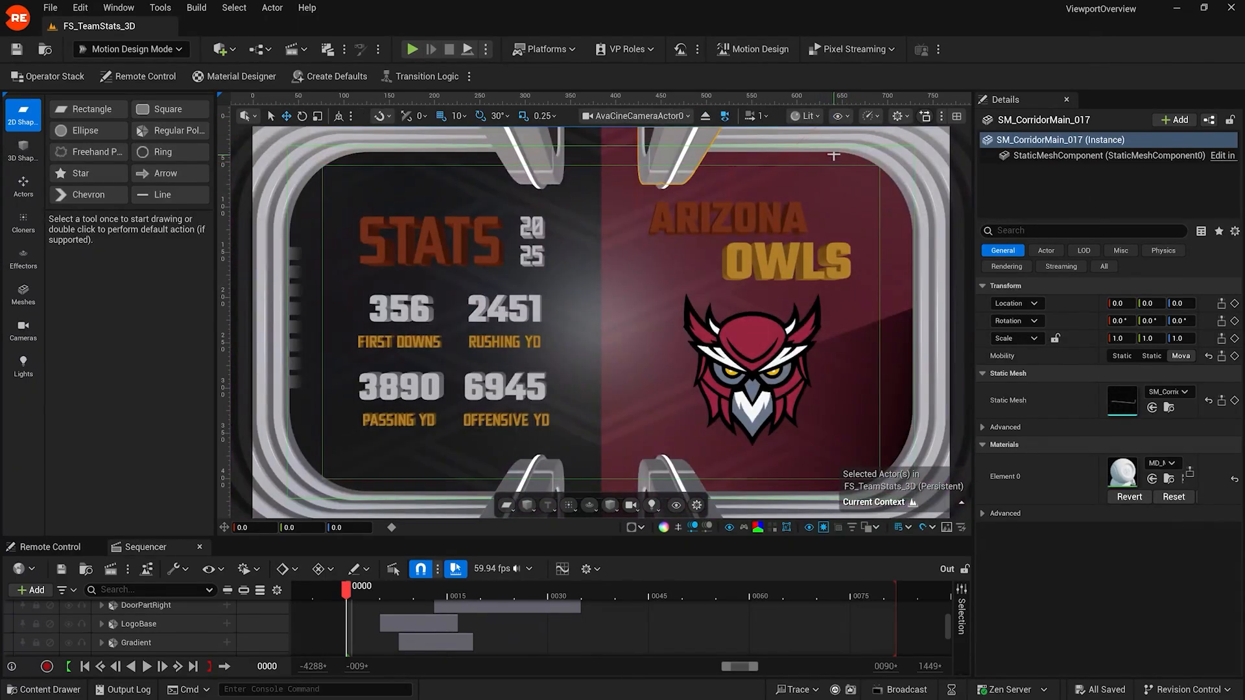
# Toggle the Static Meshes show flag off and back on in the FS_TeamStats_3D viewport.
pyautogui.click(836, 116)
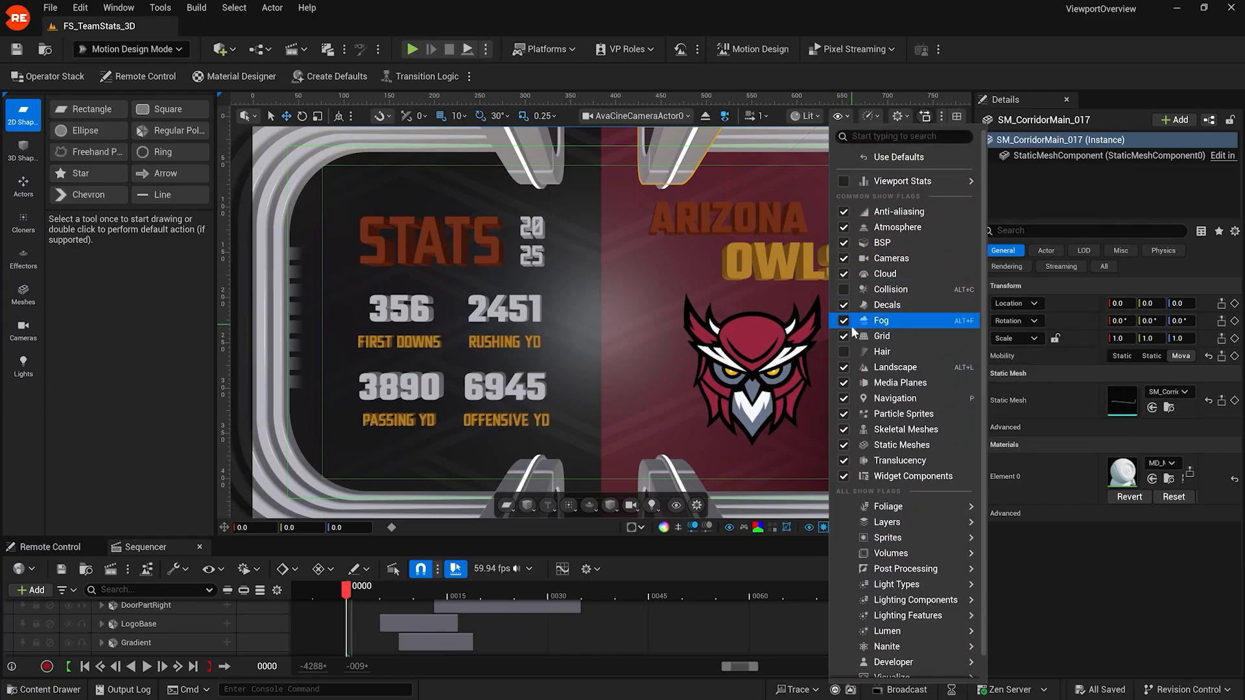
pyautogui.click(845, 445)
pyautogui.click(845, 445)
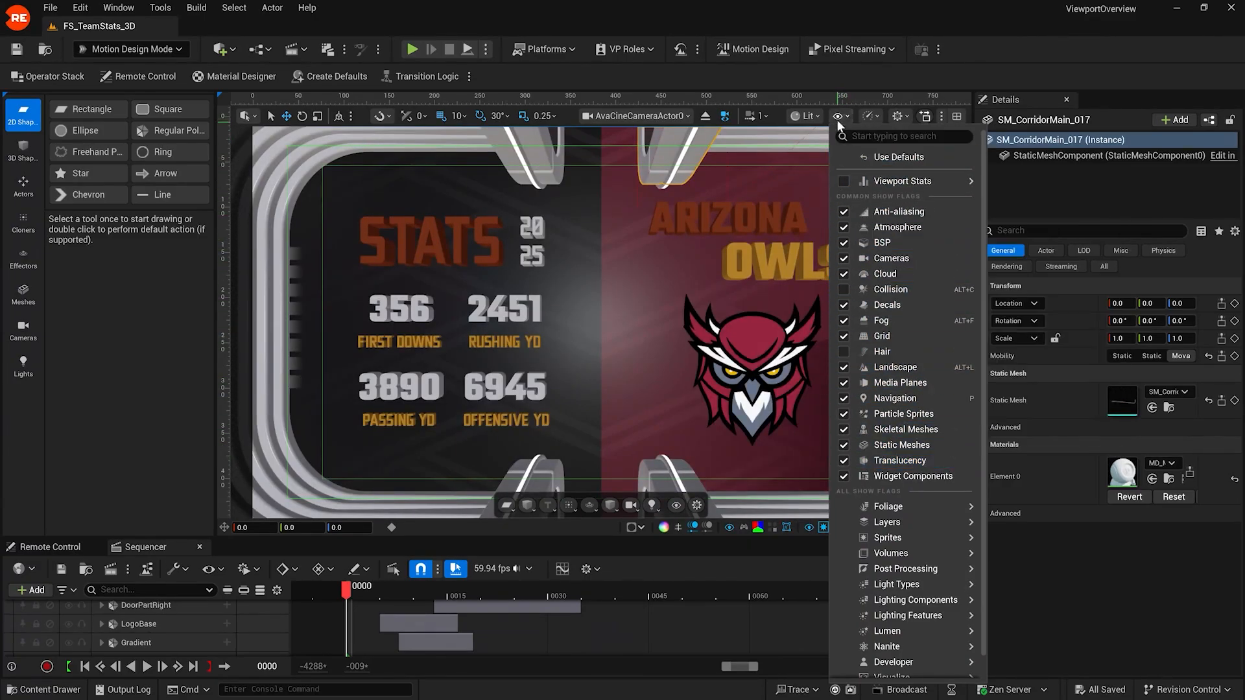
pyautogui.click(867, 116)
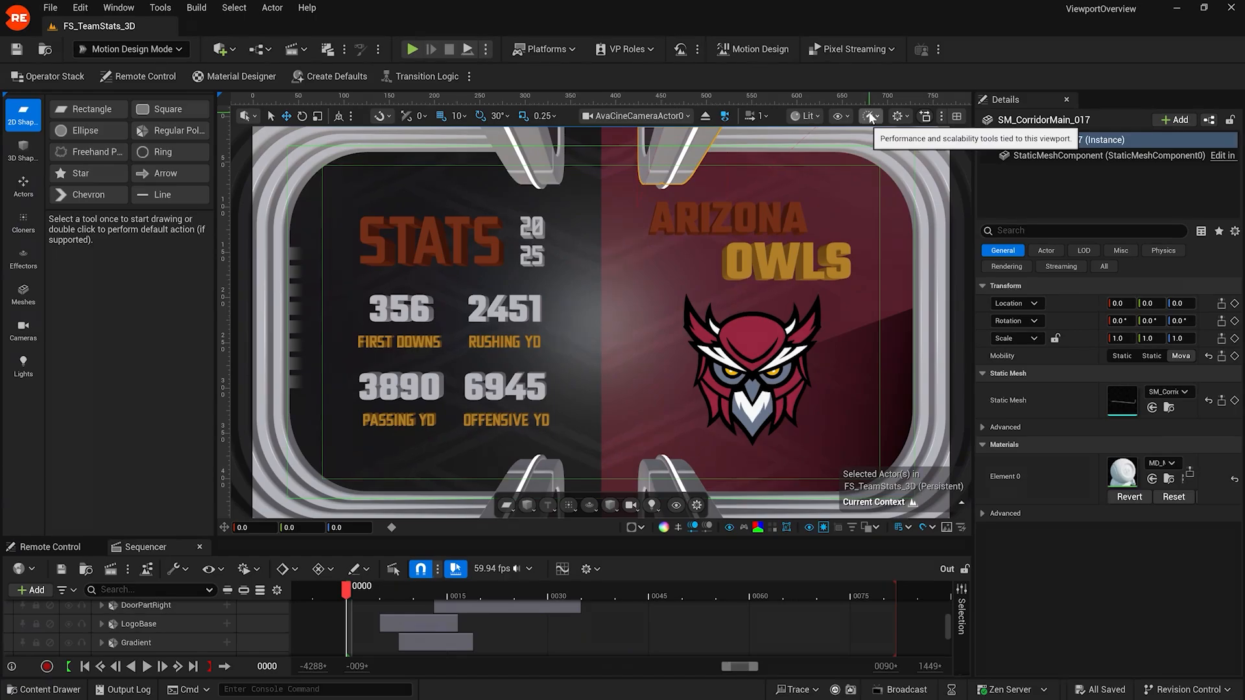
# Review the viewport's performance and scalability options, including the Viewport Scalability quality groups.
pyautogui.click(869, 117)
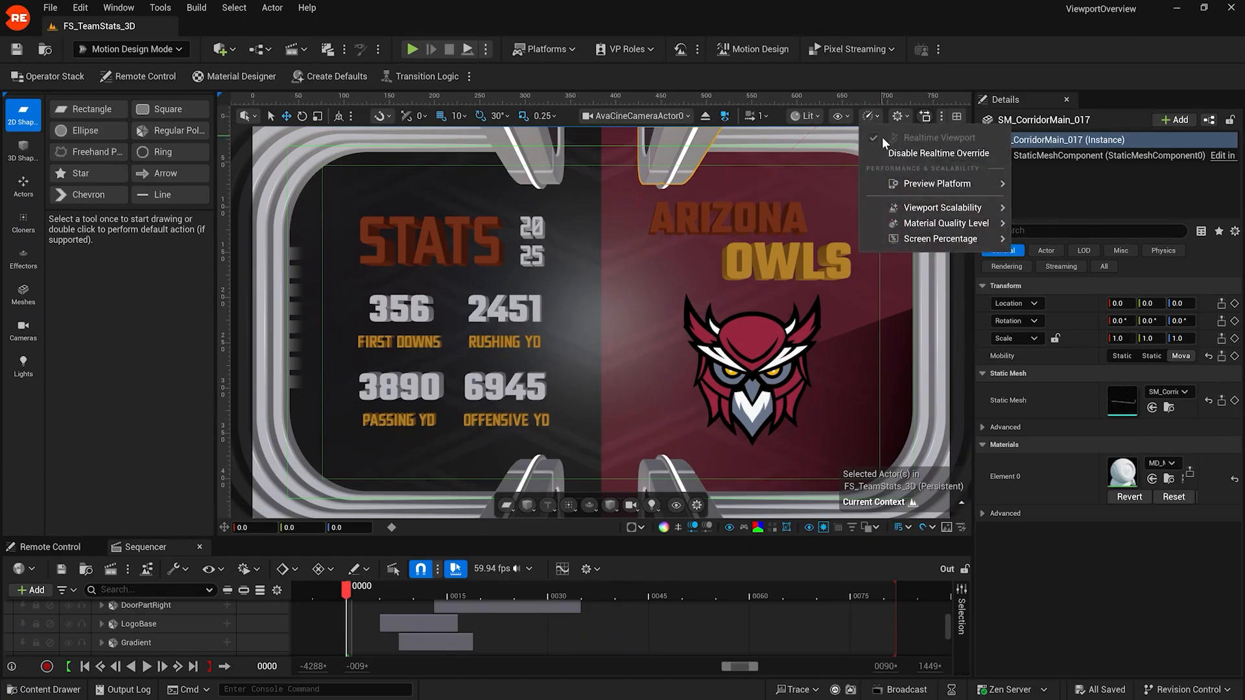
pyautogui.moveTo(913, 207)
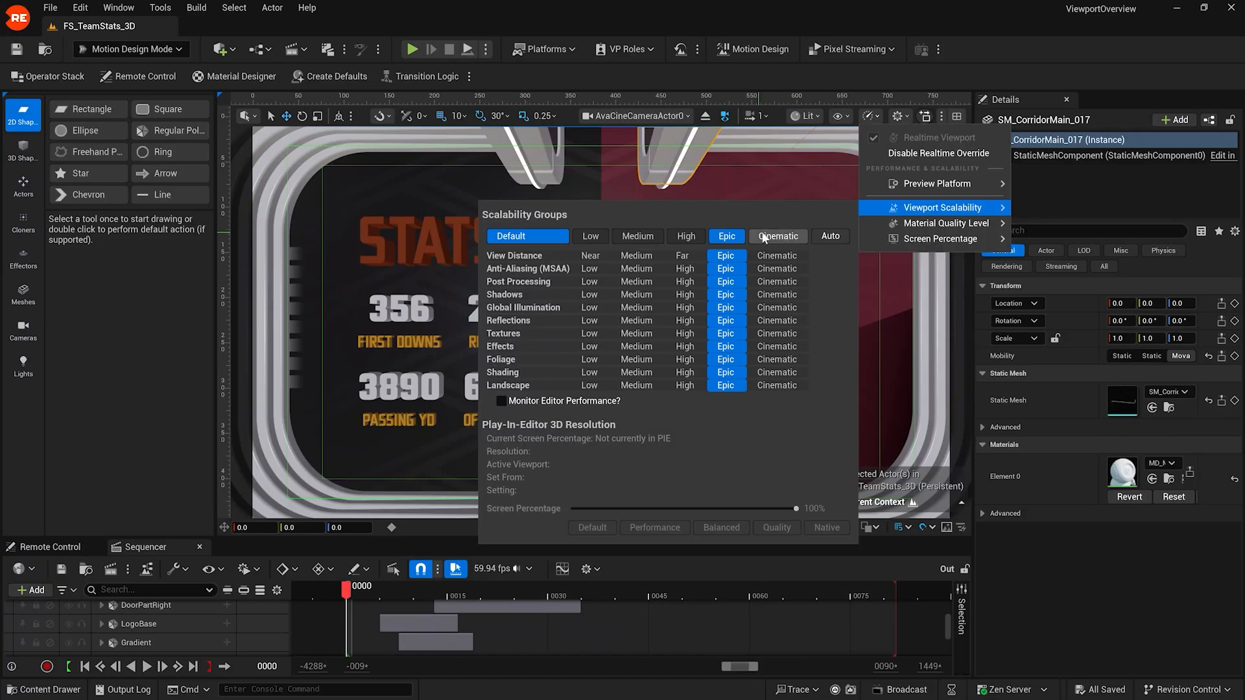
pyautogui.click(881, 138)
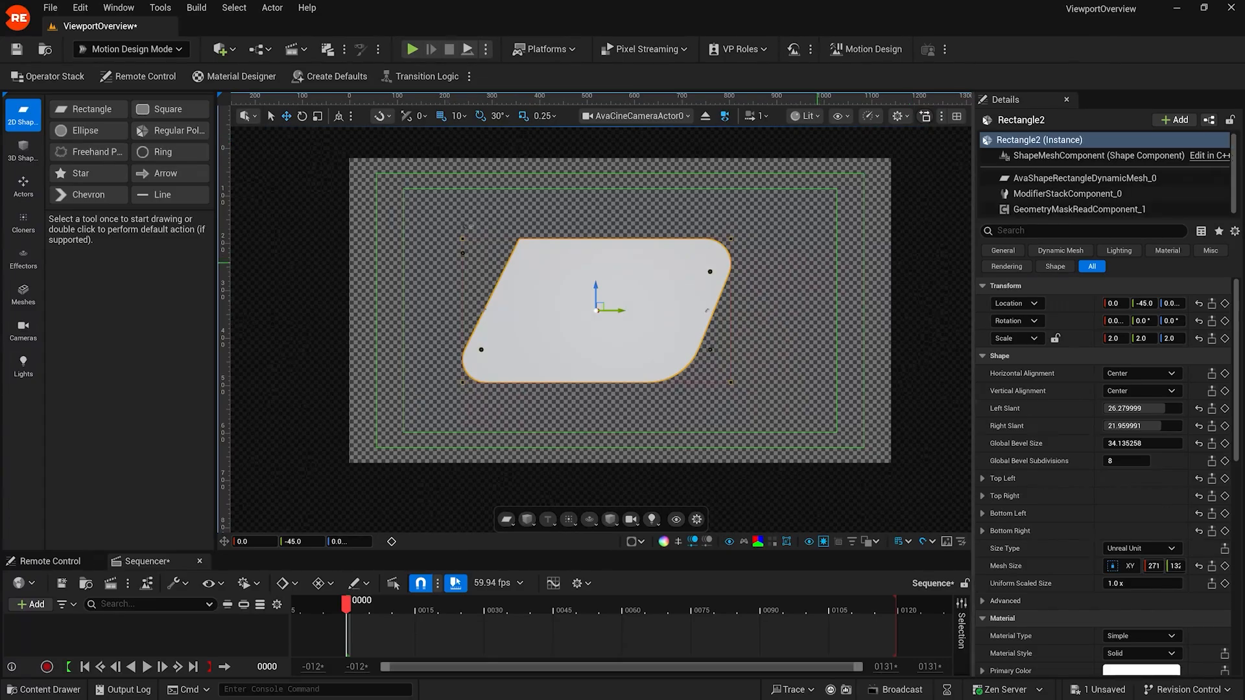
# Move the mask rectangle over the slanted rectangle, to Y about 196, and turn on mask mode.
pyautogui.click(818, 264)
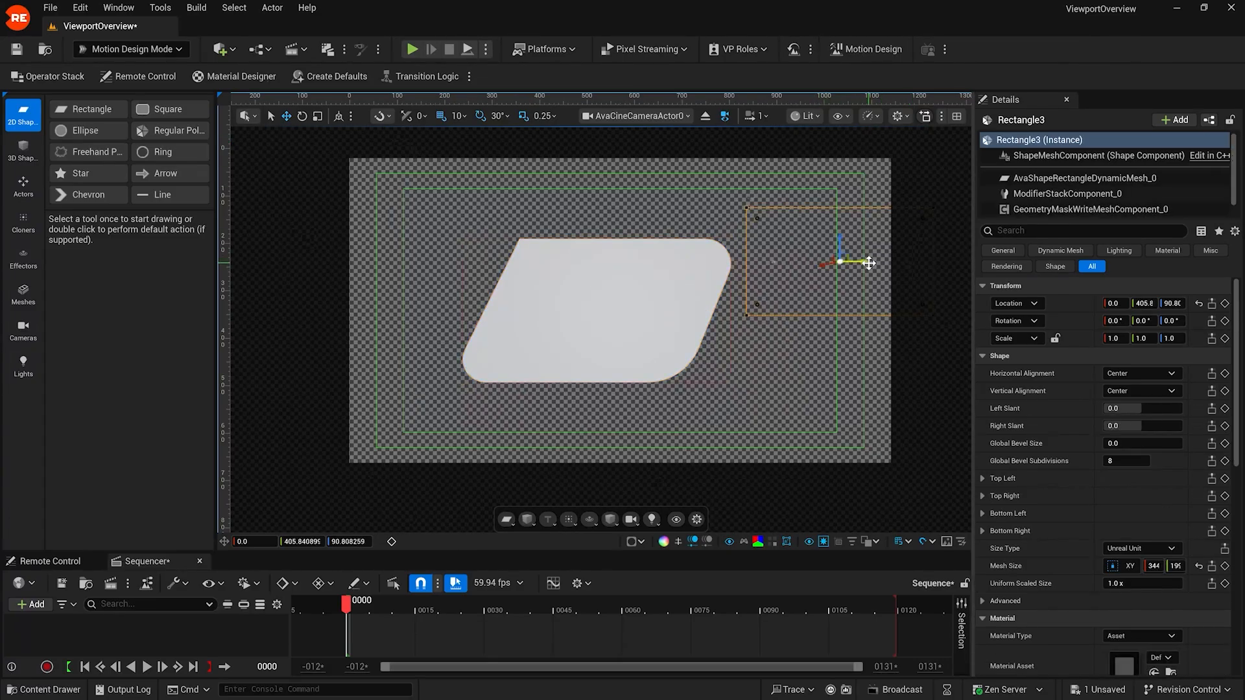
pyautogui.moveTo(869, 263); pyautogui.dragTo(757, 264)
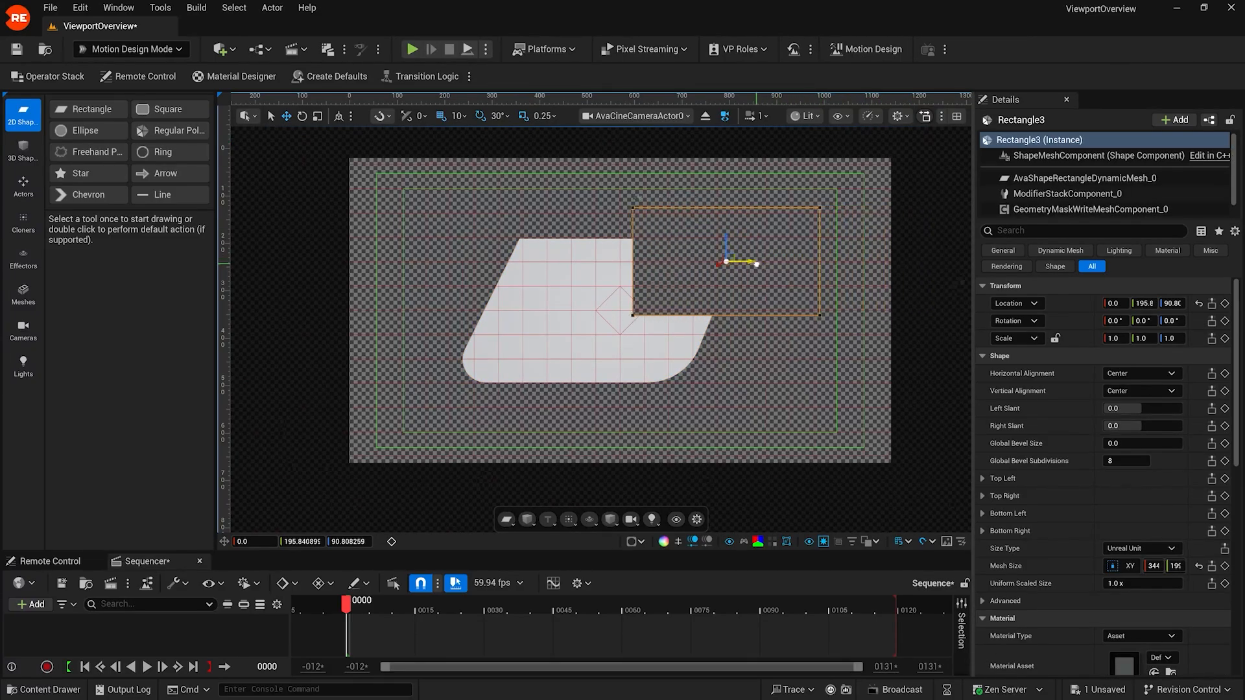
pyautogui.click(631, 541)
pyautogui.click(631, 540)
pyautogui.click(632, 541)
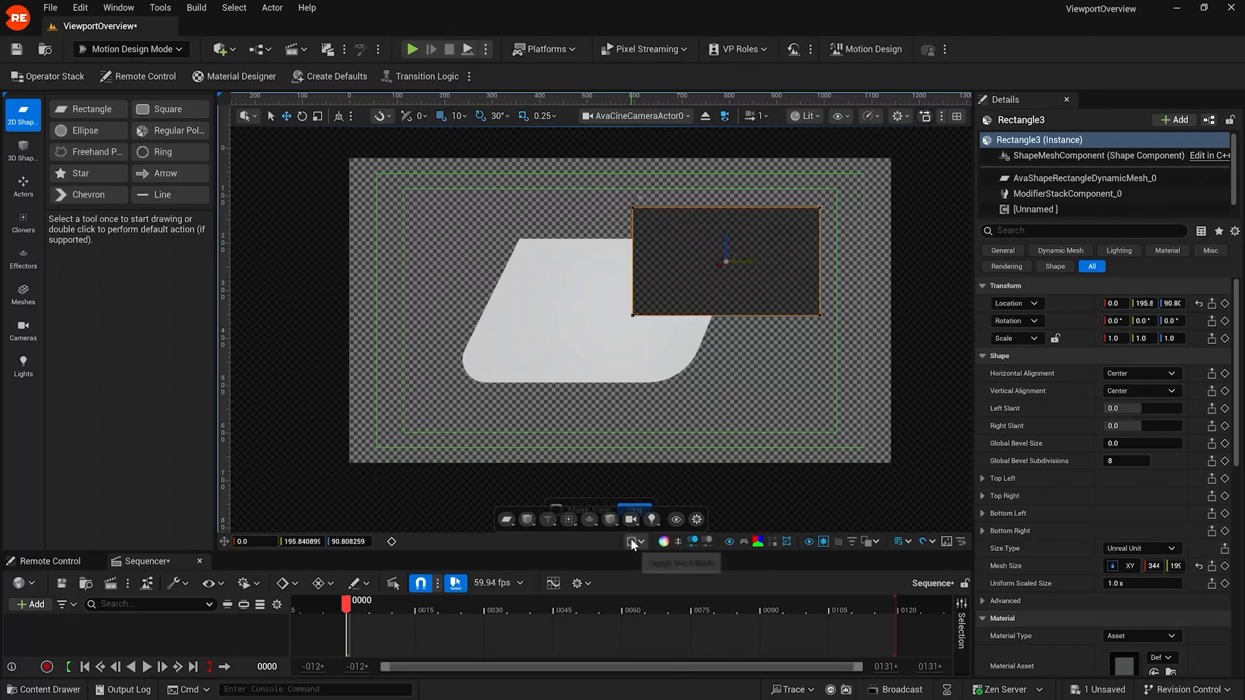
# Turn off mask mode and delete the mask rectangle.
pyautogui.click(747, 390)
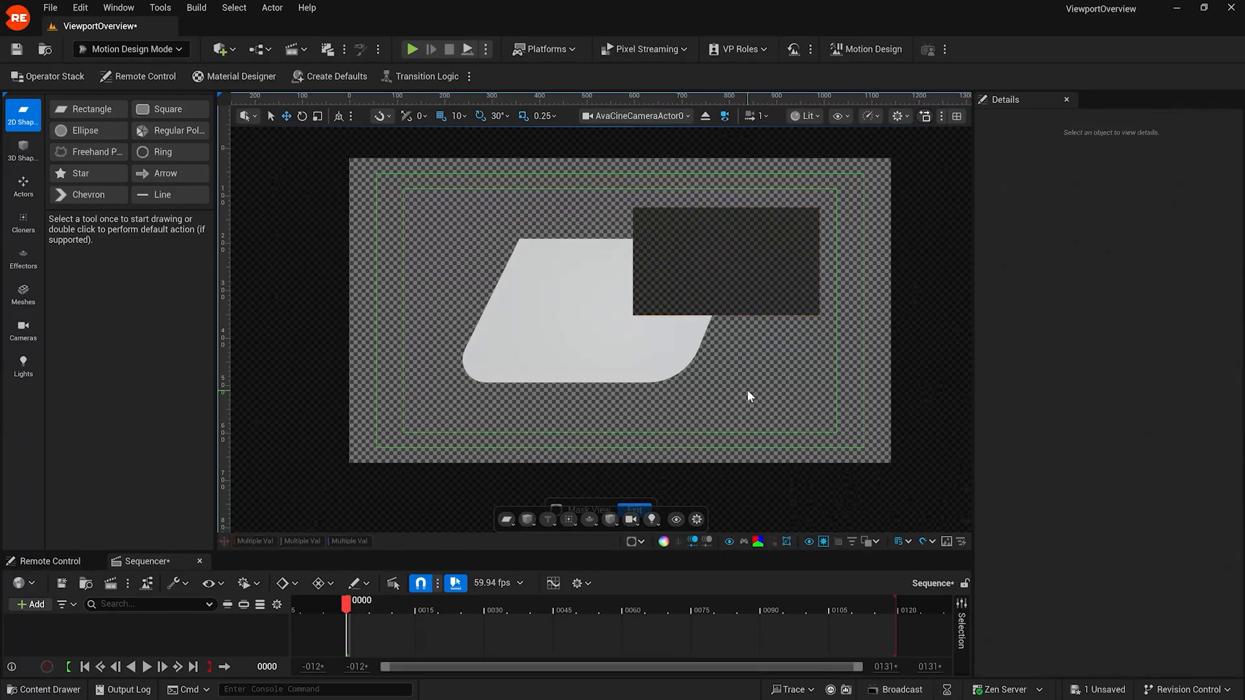
pyautogui.click(636, 543)
pyautogui.click(780, 293)
pyautogui.press('Delete')
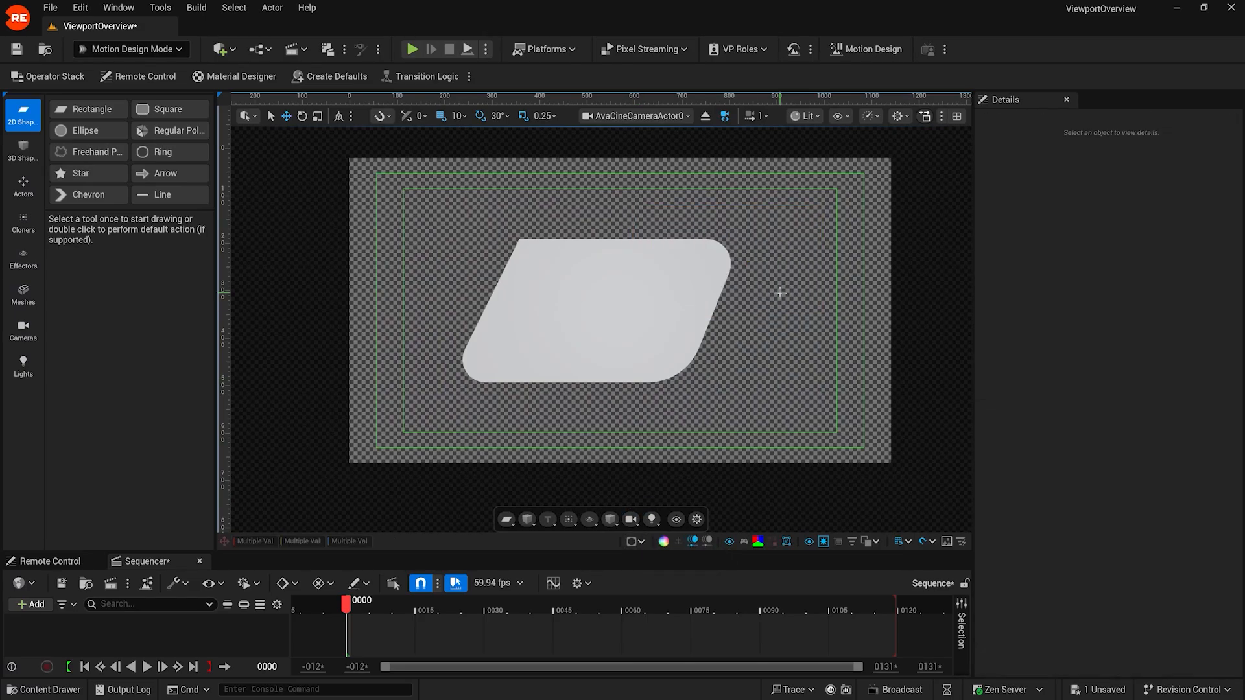
# Colour the slanted rectangle dark red with RGB values 0.375, 0.011 and 0.013.
pyautogui.click(572, 272)
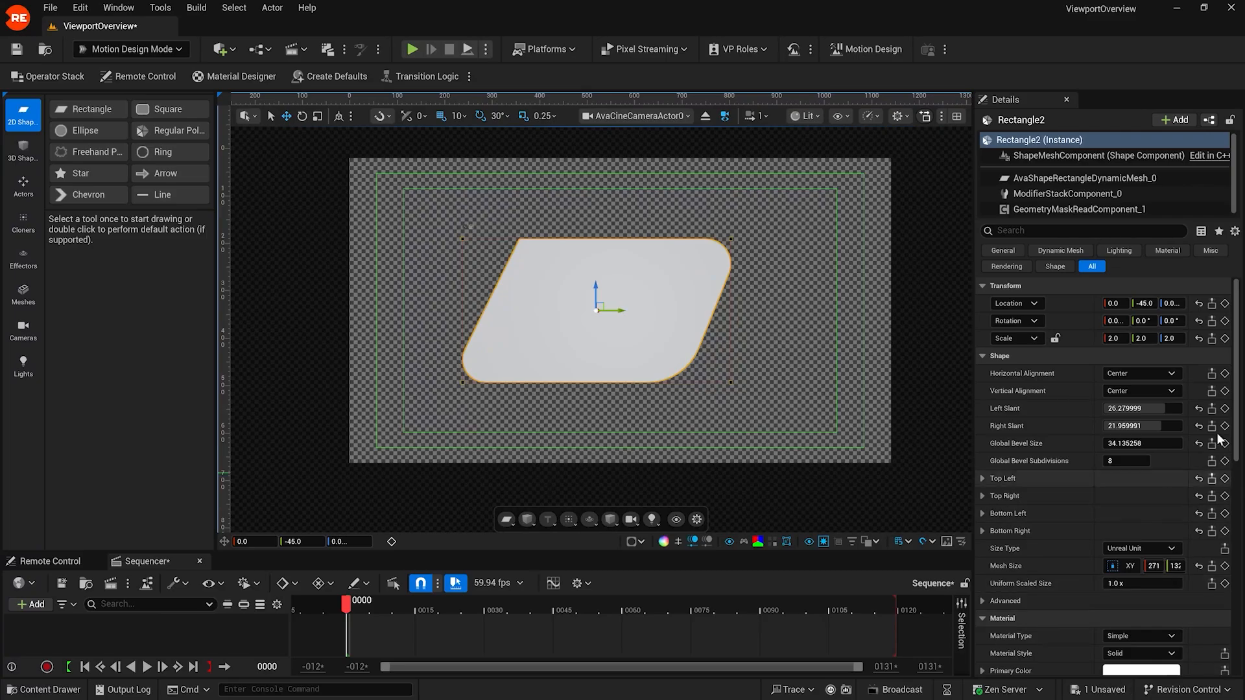
pyautogui.click(664, 542)
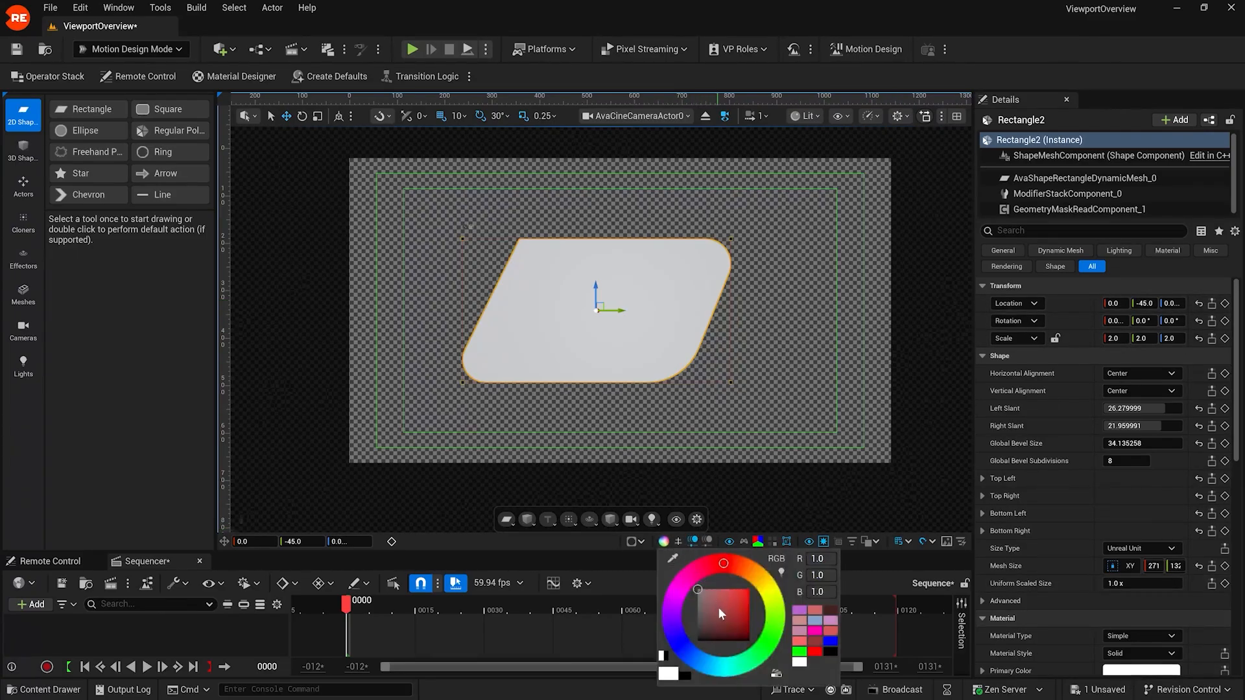
pyautogui.moveTo(719, 613); pyautogui.dragTo(748, 621)
pyautogui.moveTo(691, 590); pyautogui.dragTo(721, 552)
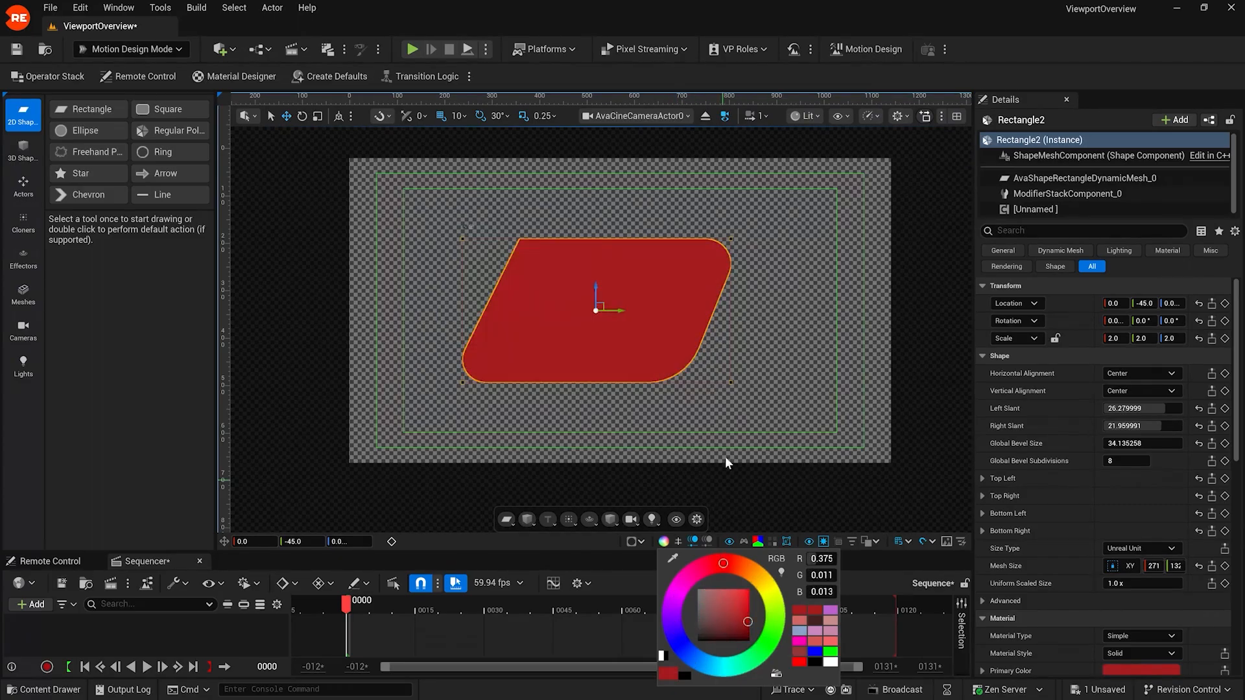
pyautogui.click(754, 367)
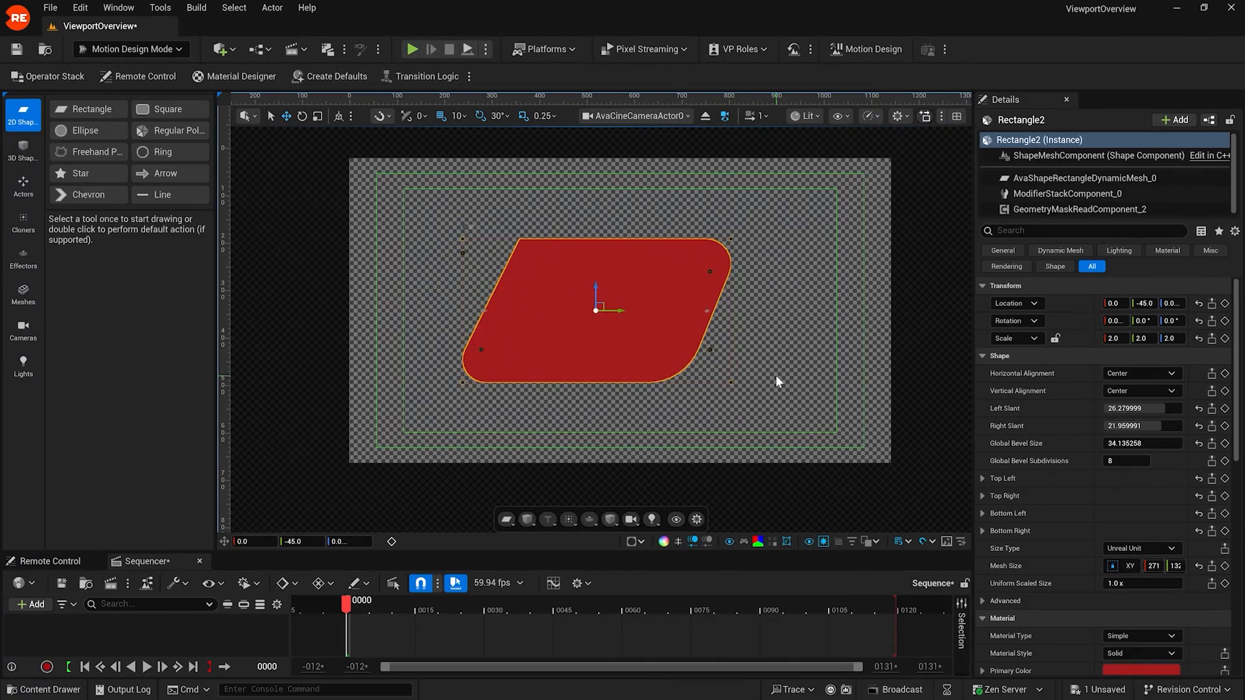
# Align the rectangle to the canvas's left edge and right edge in turn, finishing with it centred horizontally.
pyautogui.click(688, 539)
pyautogui.click(689, 407)
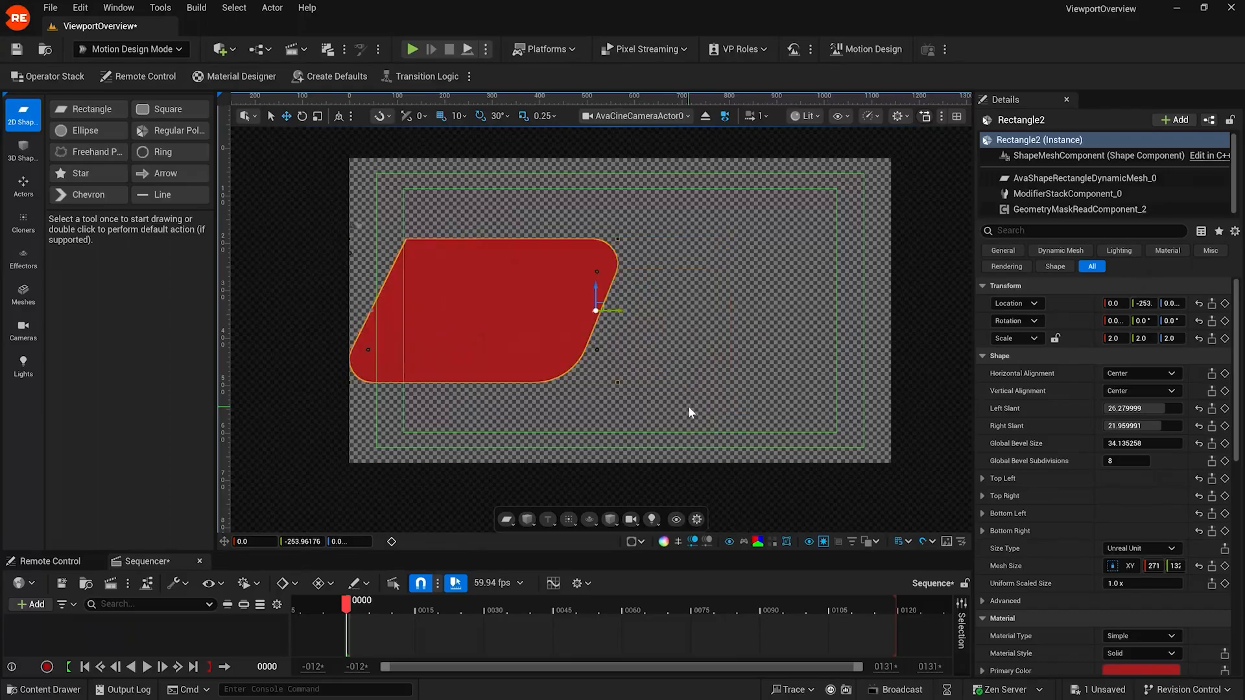
pyautogui.click(690, 541)
pyautogui.click(728, 453)
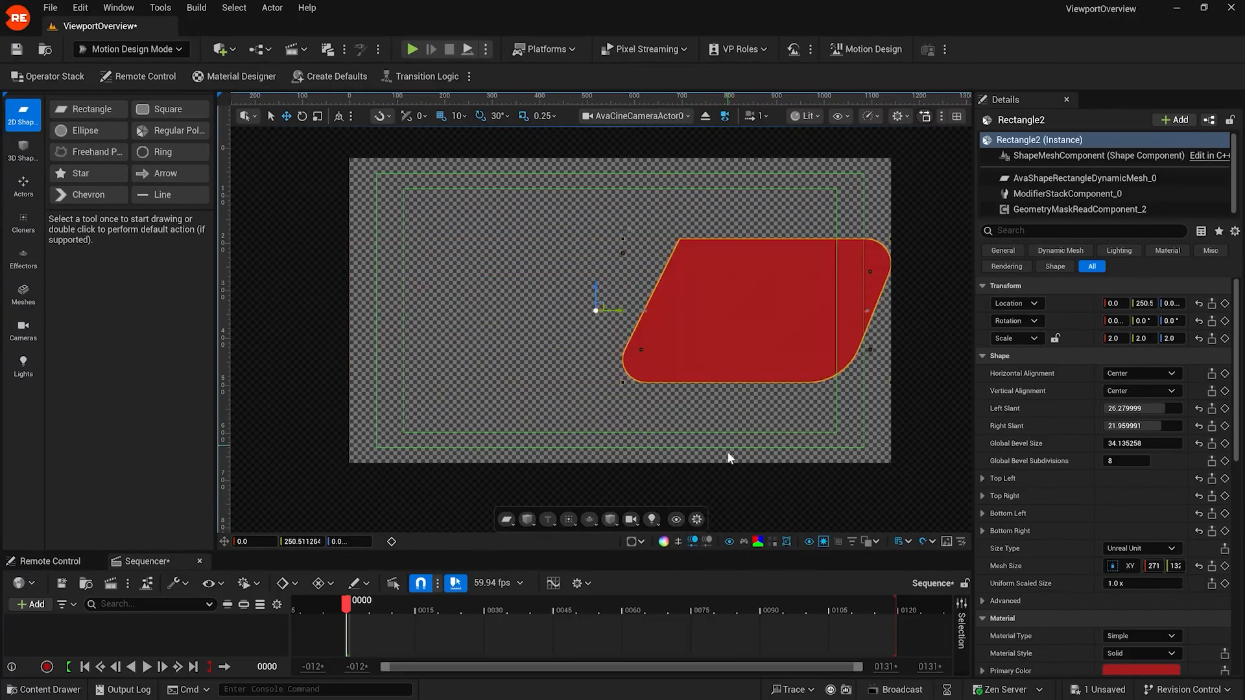
pyautogui.click(691, 541)
pyautogui.click(713, 408)
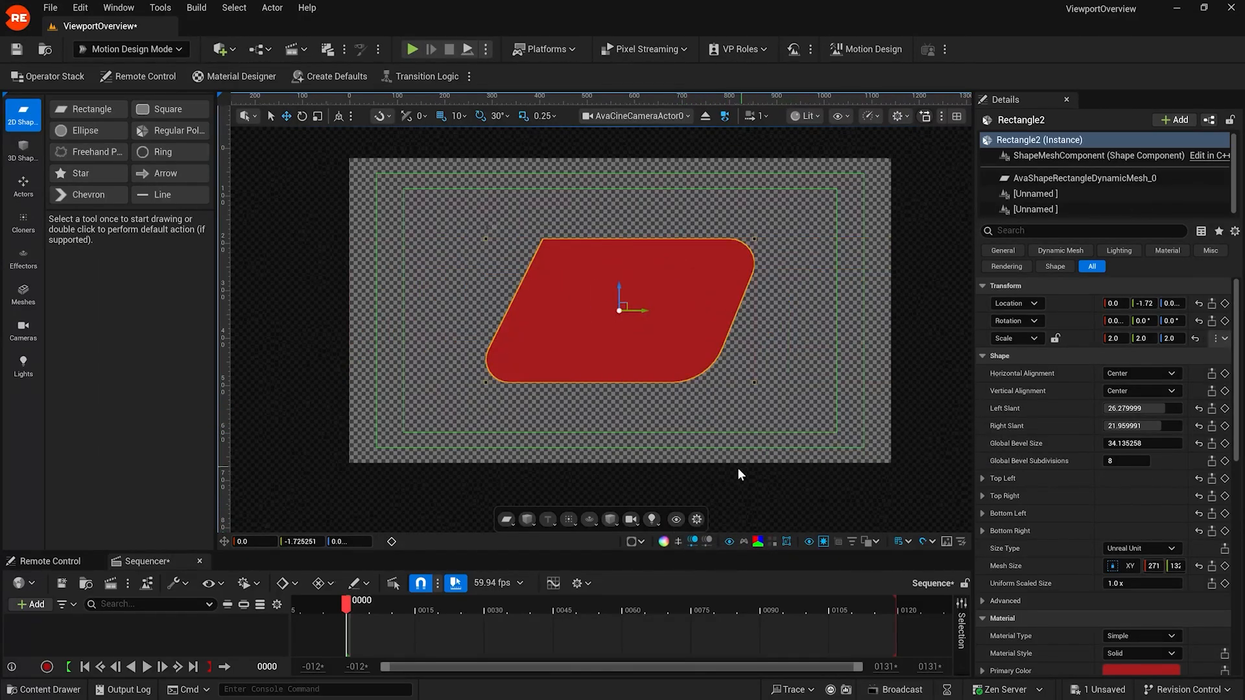
# Enable the rectangle's animators, disable them, and enable them again.
pyautogui.click(692, 540)
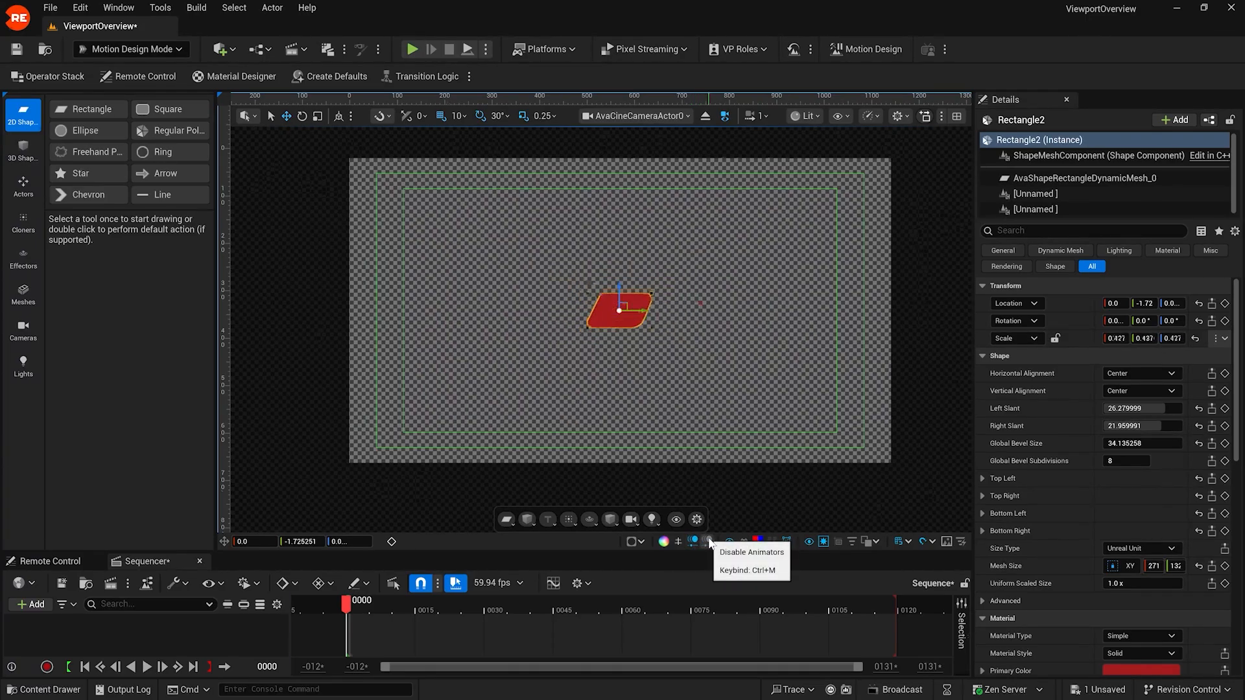
pyautogui.click(709, 542)
pyautogui.click(695, 543)
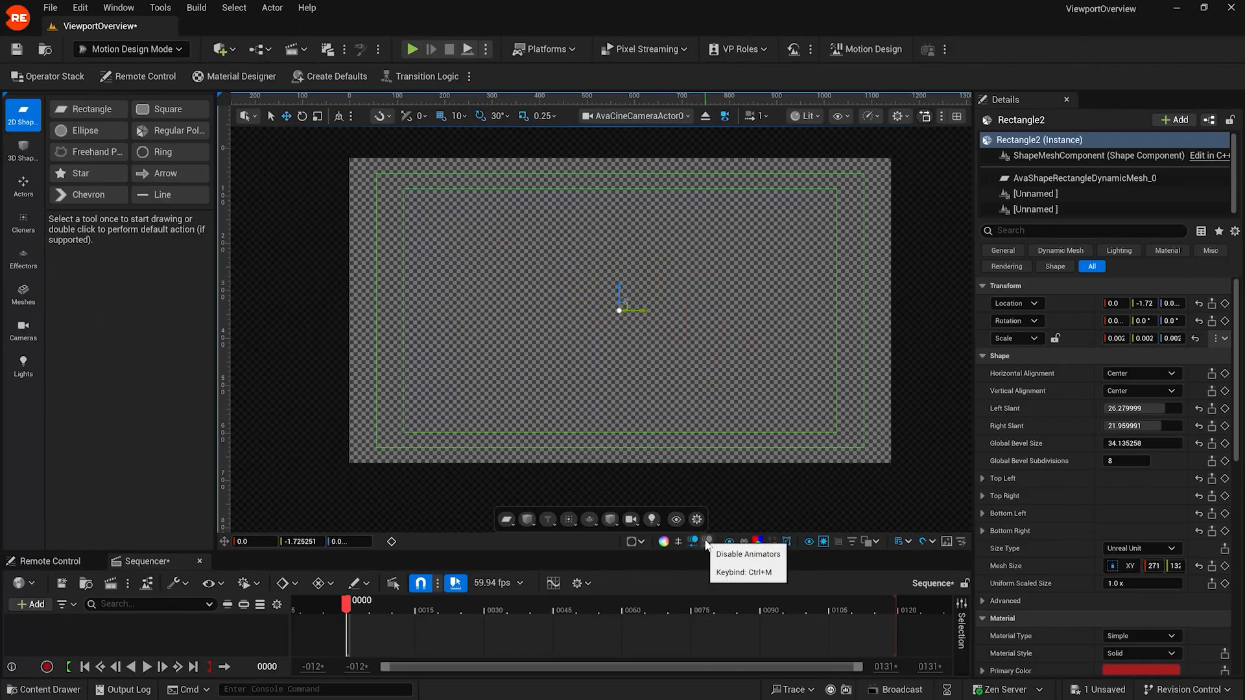
# Disable the red rectangle's animators and draw two tall white rectangles beside it, about 62 × 179 on the left and 59 × 183 on the right.
pyautogui.click(706, 542)
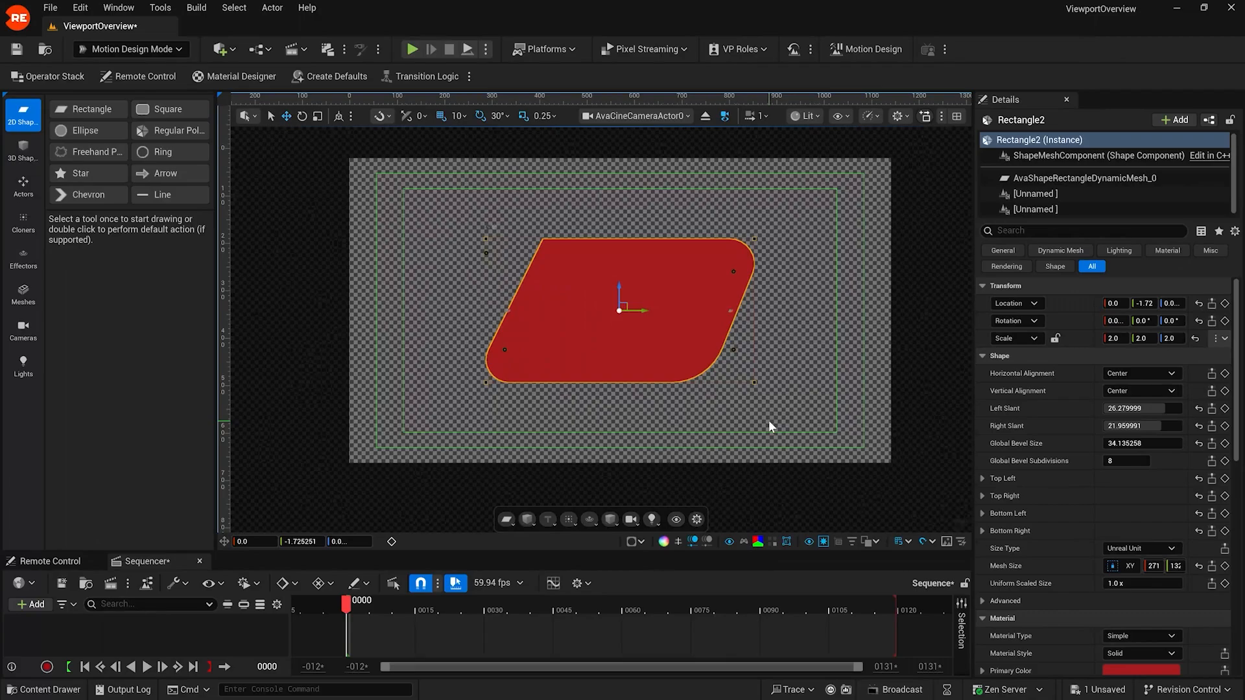
pyautogui.click(505, 520)
pyautogui.moveTo(426, 273); pyautogui.dragTo(461, 371)
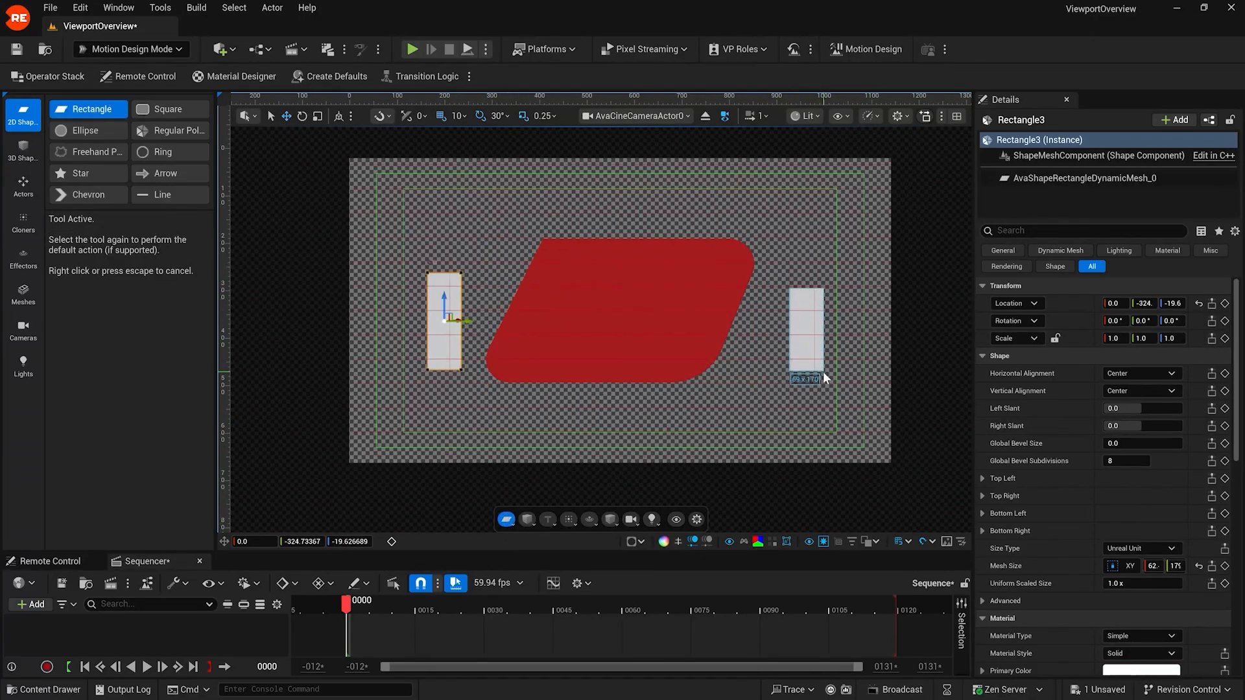
pyautogui.moveTo(823, 378); pyautogui.dragTo(822, 387)
pyautogui.press('Escape')
# Select the red slanted rectangle and switch Isolate Selected Actors on and off, finishing with all three shapes shown.
pyautogui.click(645, 313)
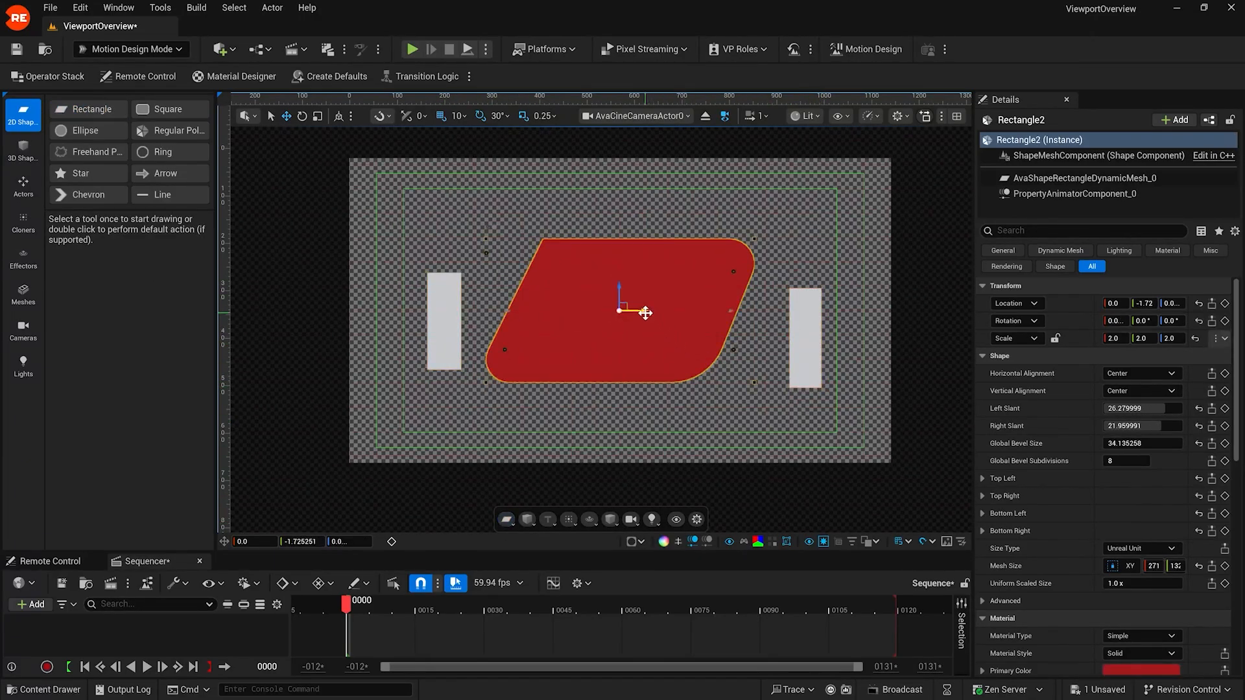
pyautogui.click(772, 542)
pyautogui.click(772, 542)
pyautogui.click(772, 542)
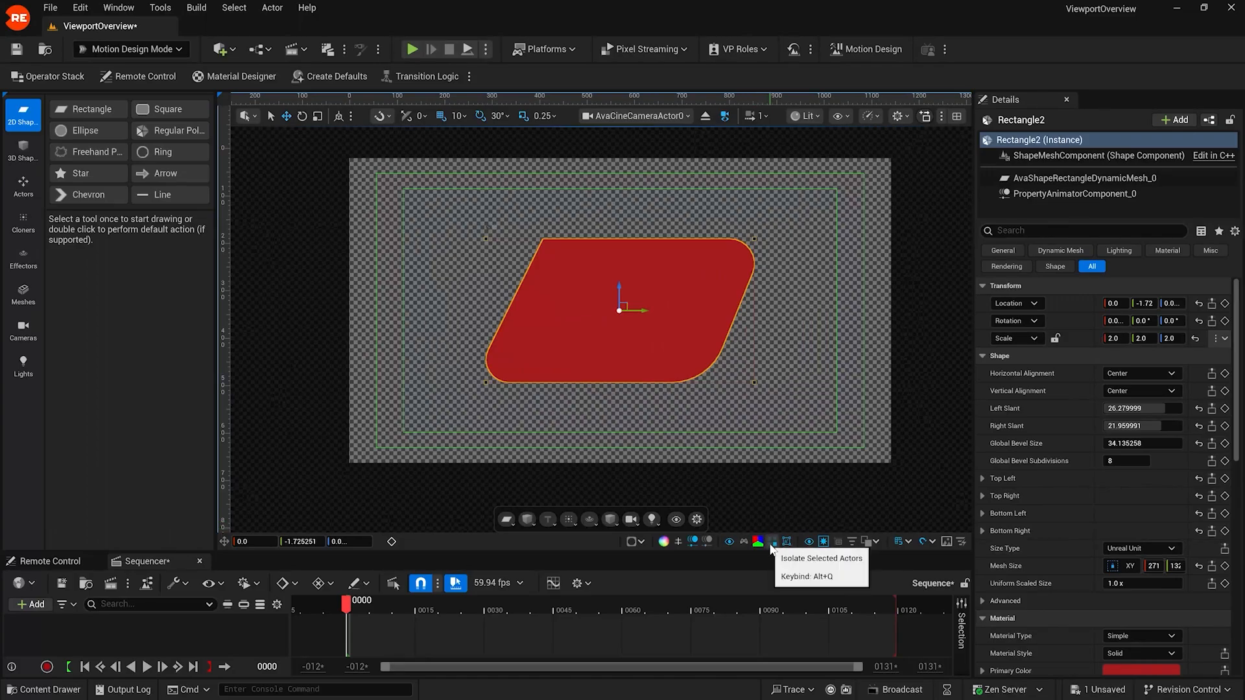
pyautogui.click(770, 543)
pyautogui.click(806, 314)
pyautogui.scroll(2, 674, 341)
pyautogui.keyDown('shift'); pyautogui.click(660, 357); pyautogui.keyUp('shift')
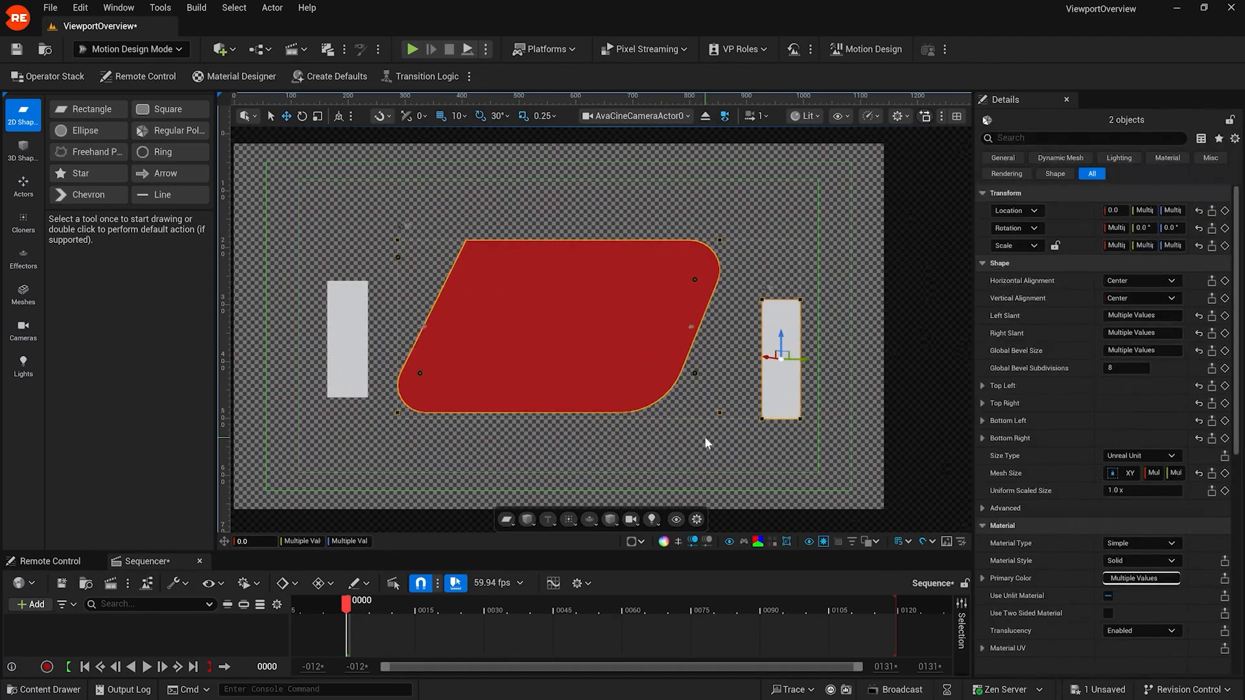
pyautogui.keyDown('shift'); pyautogui.click(352, 335); pyautogui.keyUp('shift')
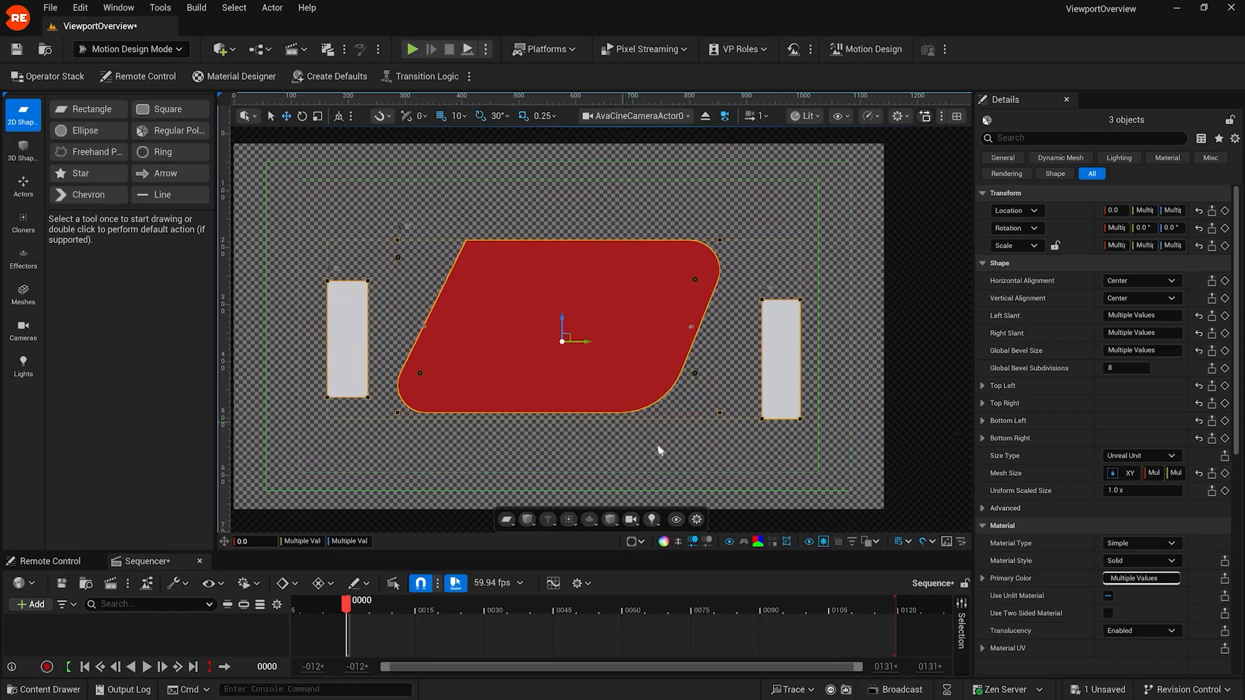
# Select all three shapes together and toggle their bounding-box and handle overlay off and on, finishing with it shown.
pyautogui.click(780, 363)
pyautogui.keyDown('shift'); pyautogui.click(581, 345); pyautogui.keyUp('shift')
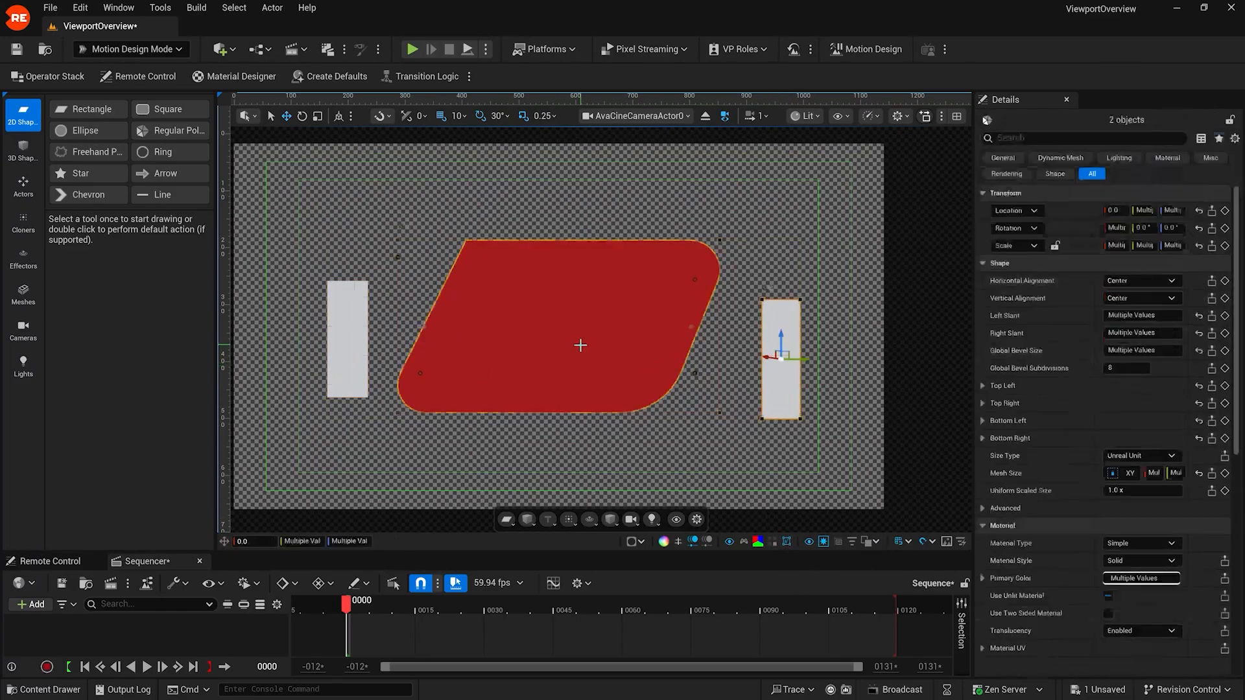
pyautogui.keyDown('shift'); pyautogui.click(337, 338); pyautogui.keyUp('shift')
pyautogui.scroll(3, 336, 338)
pyautogui.scroll(-1, 319, 297)
pyautogui.scroll(2, 350, 454)
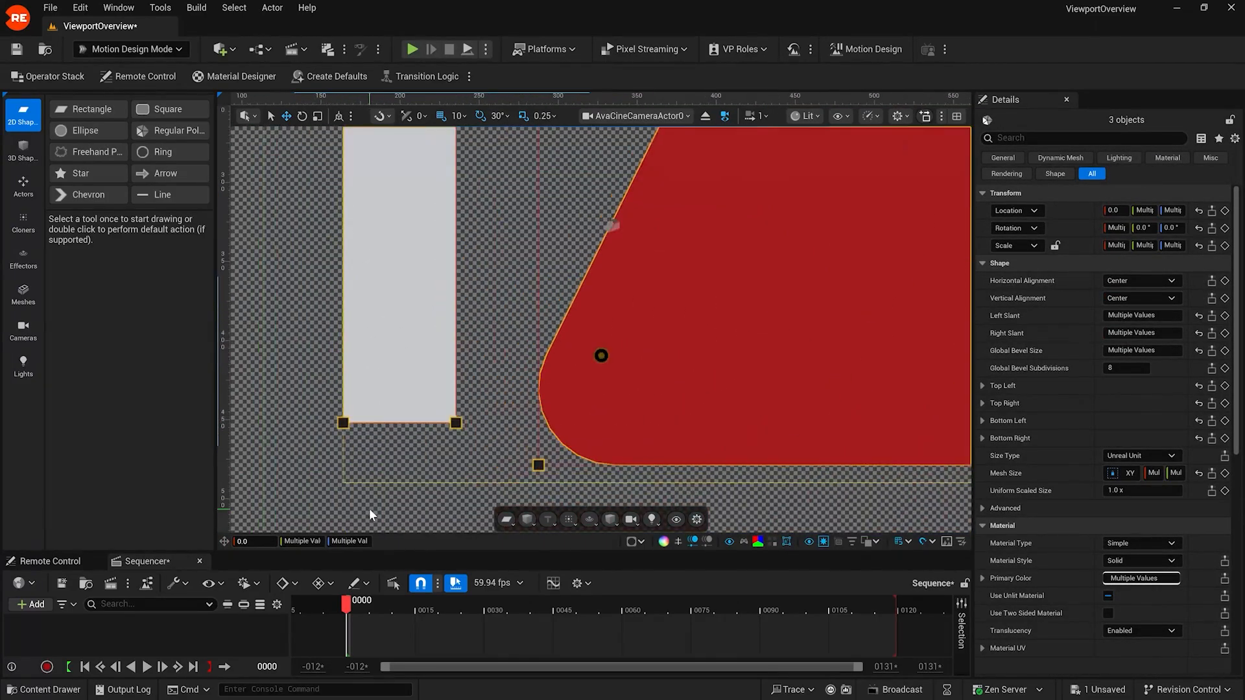
pyautogui.click(788, 541)
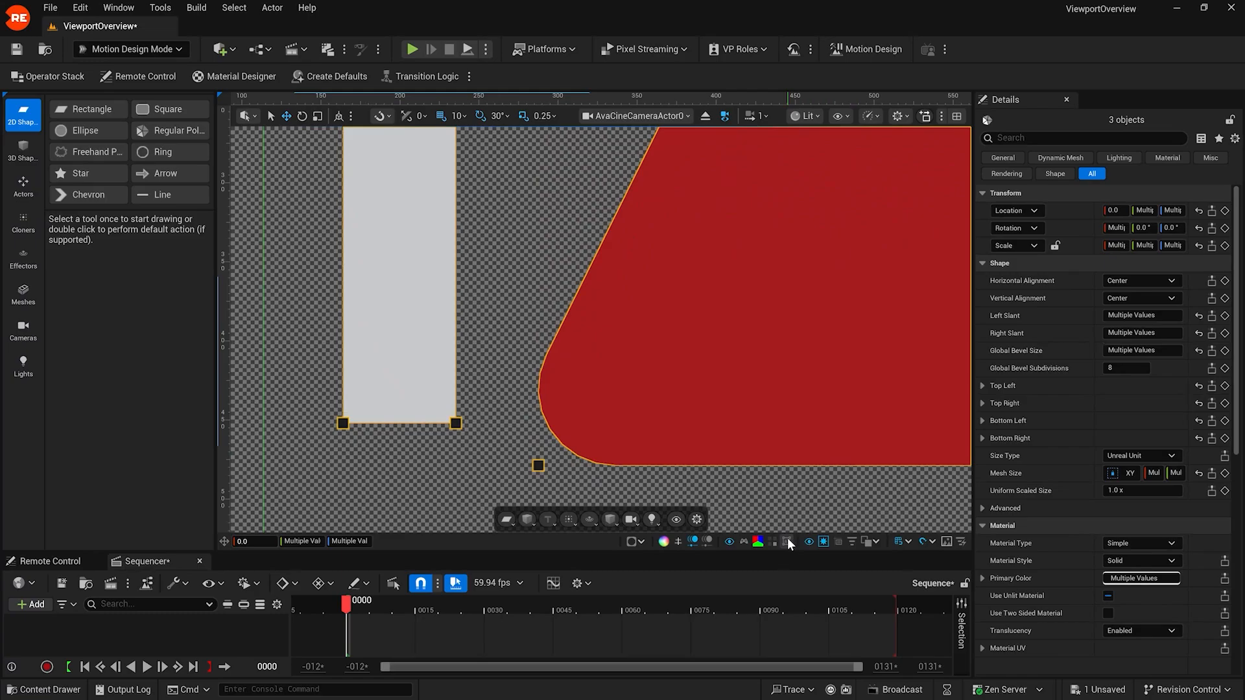
pyautogui.click(788, 540)
pyautogui.click(788, 541)
pyautogui.click(788, 540)
pyautogui.scroll(-5, 341, 421)
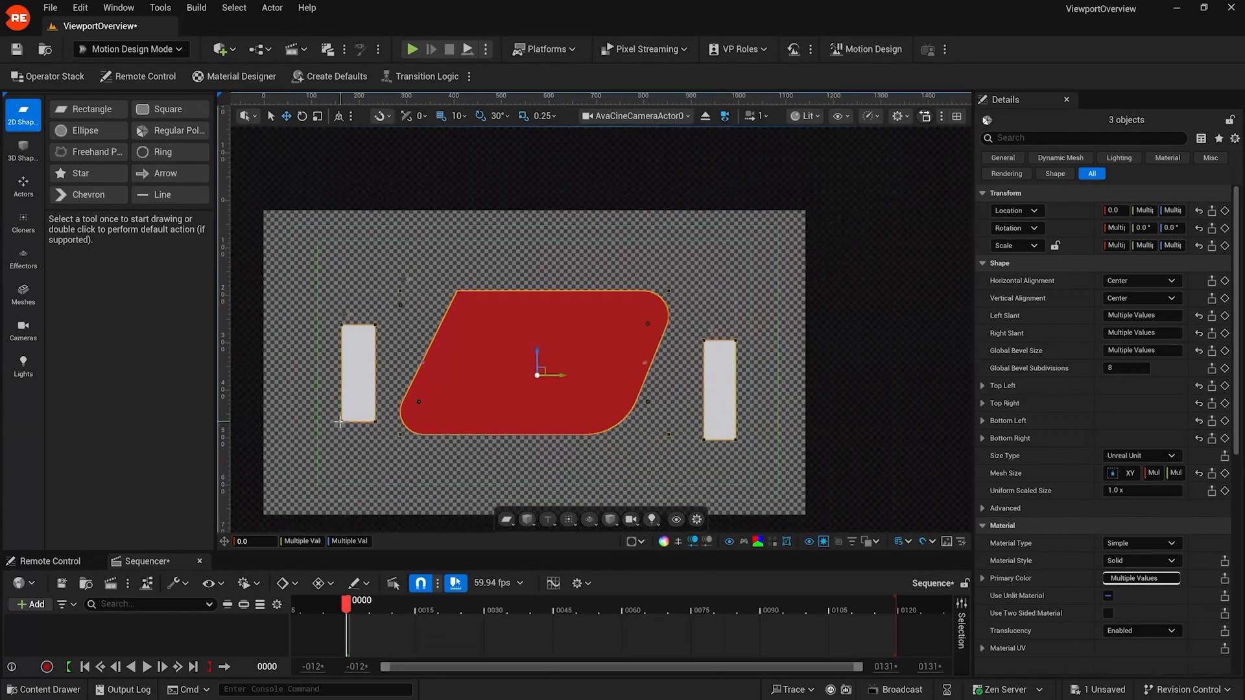
# Clear the group selection and select only the white rectangle to the right of the red shape.
pyautogui.click(544, 275)
pyautogui.click(730, 372)
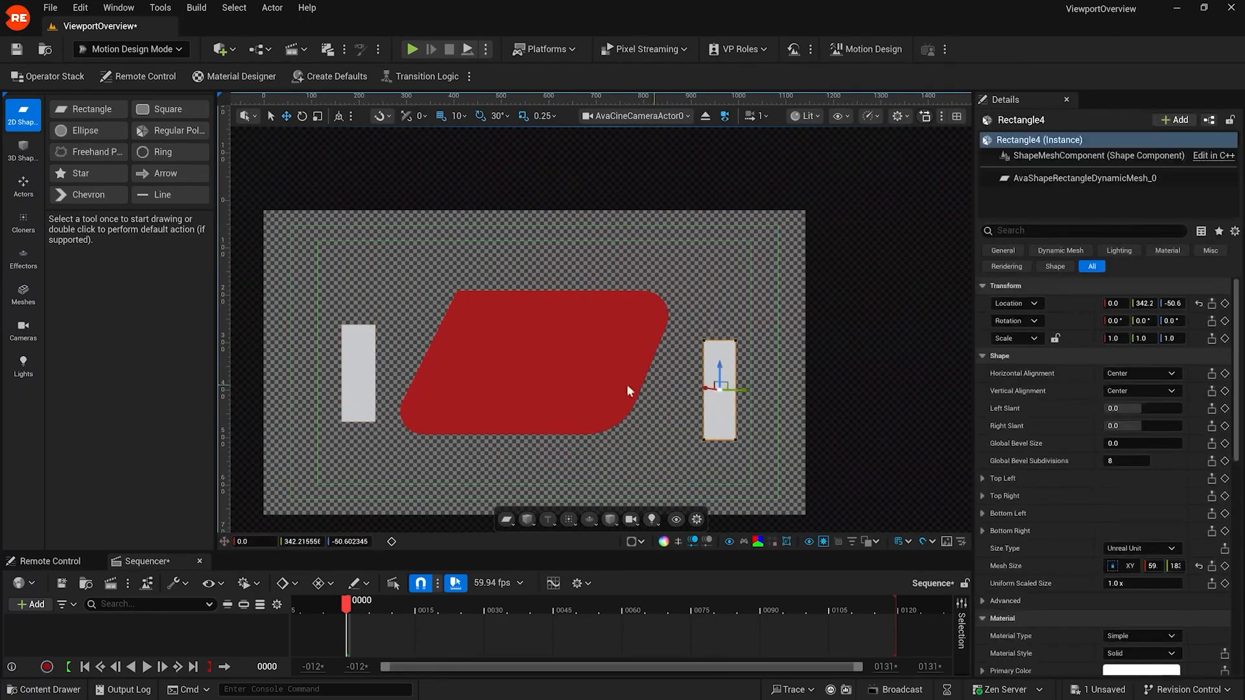